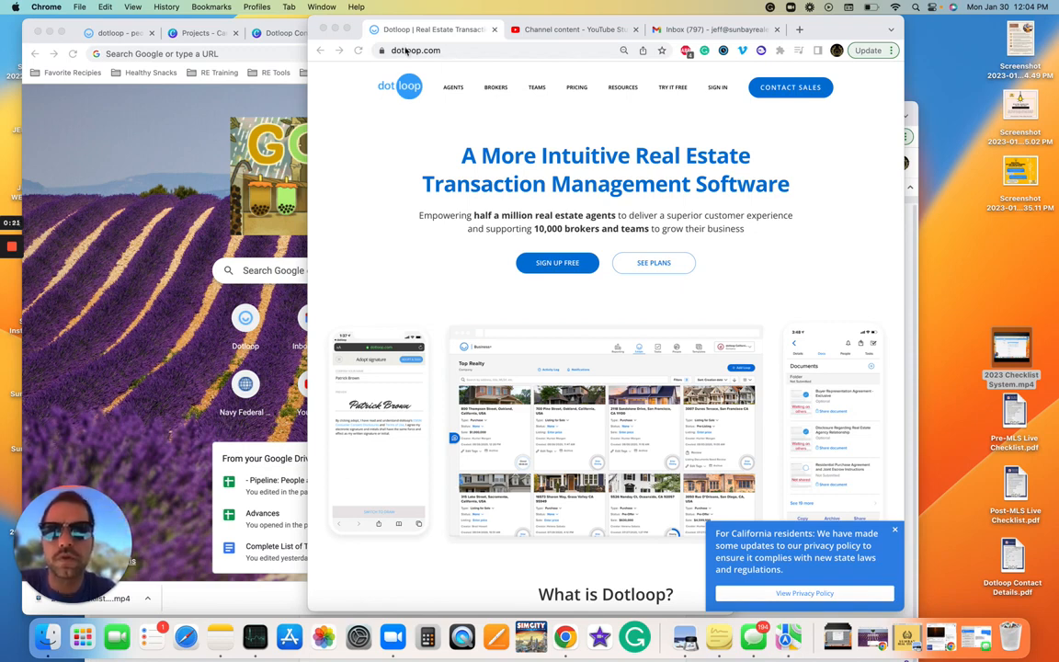
Step: Sign in to Dotloop with the saved Chrome password to reach the Default Profile's Loops list
click(717, 89)
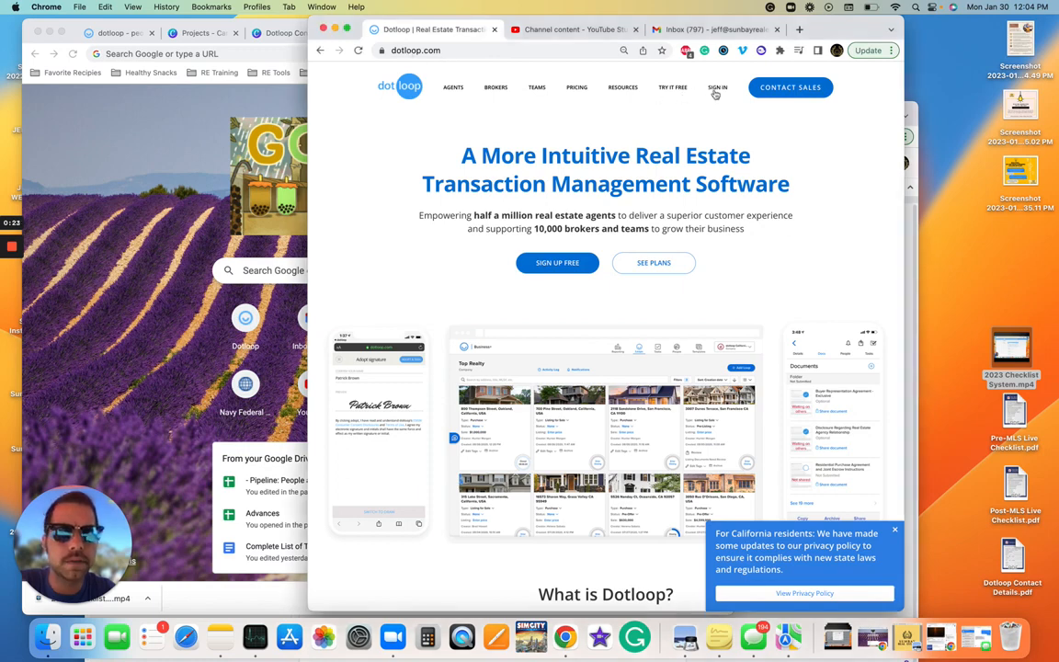
click(716, 89)
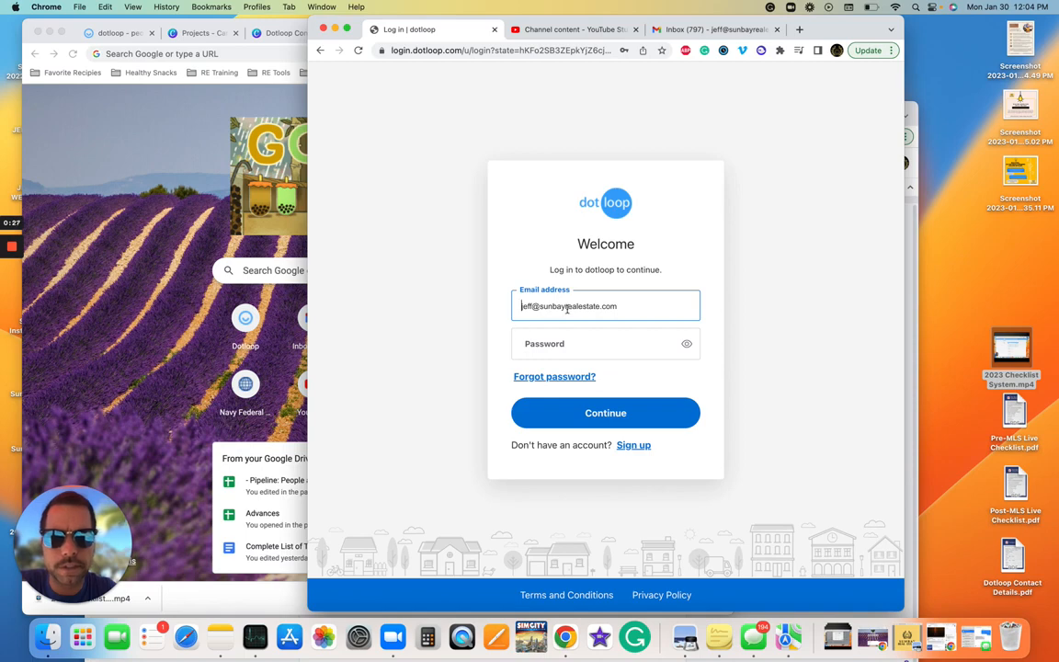
click(608, 349)
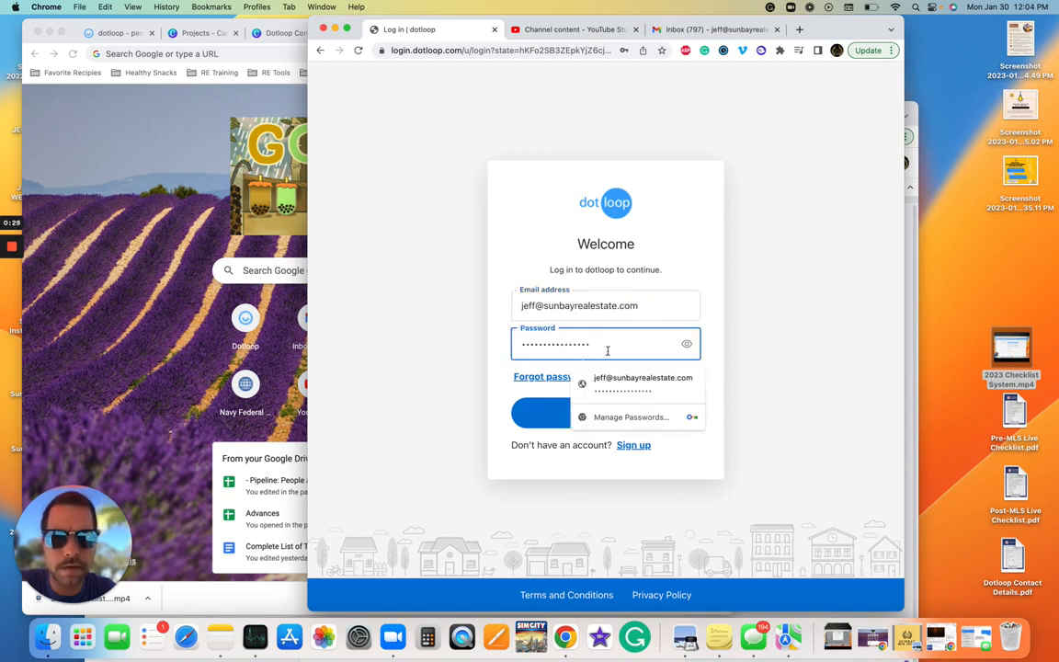
click(626, 378)
click(610, 415)
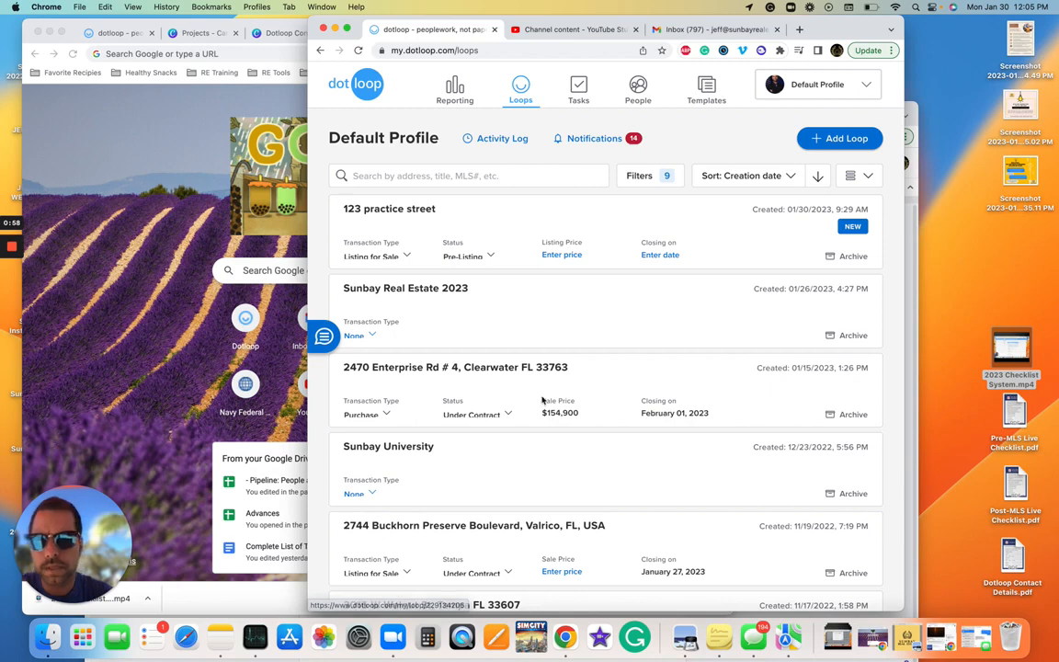
scroll(541, 397, down, 3)
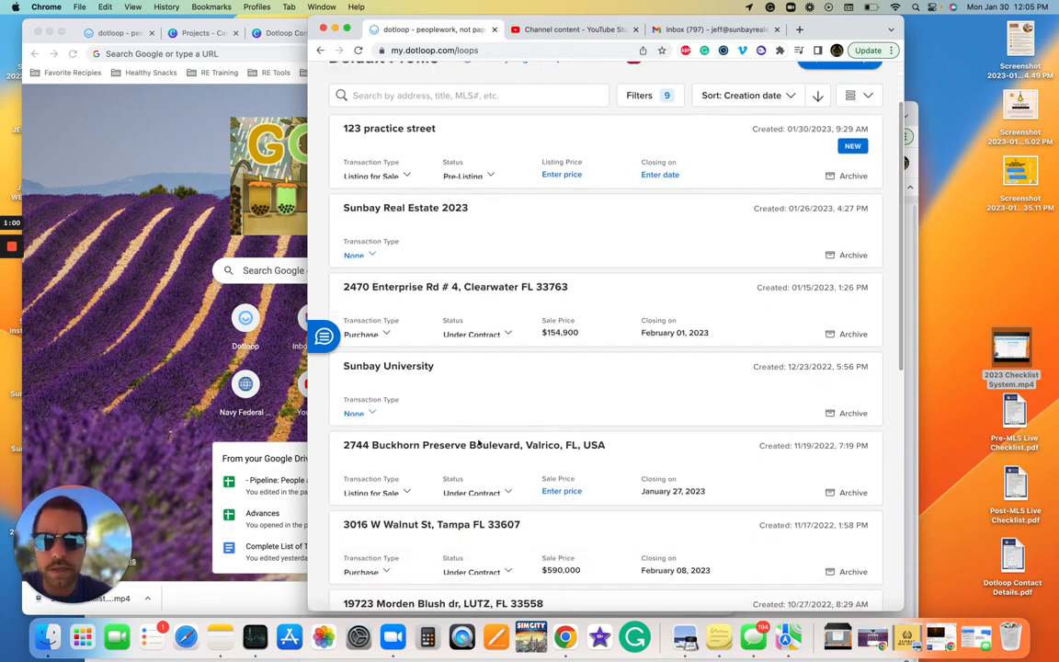
scroll(533, 459, down, 1)
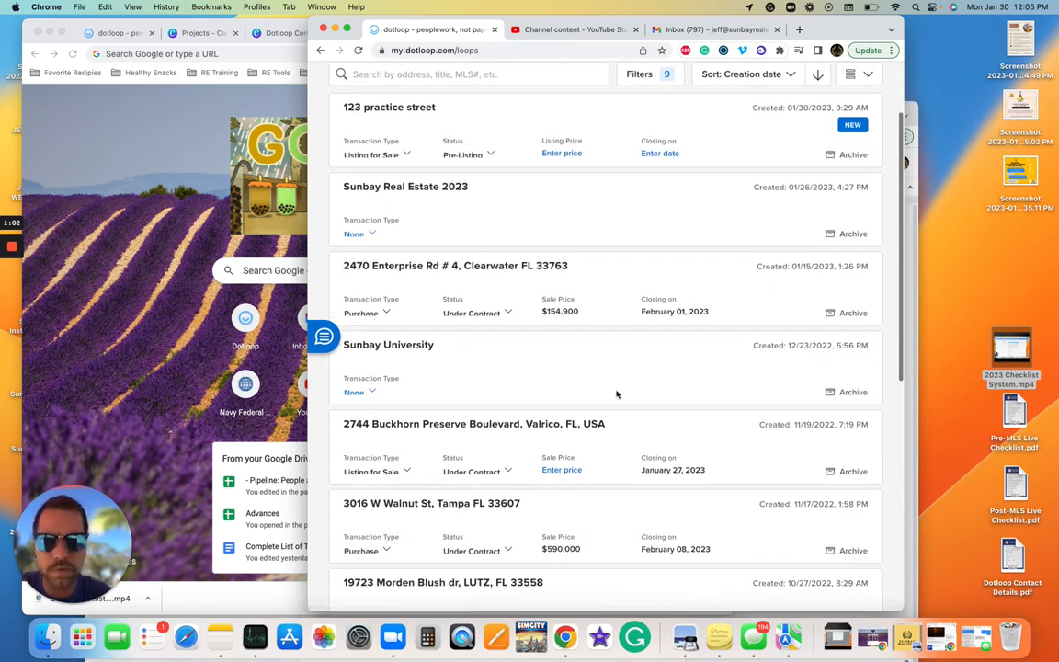
scroll(501, 301, up, 2)
scroll(521, 301, down, 1)
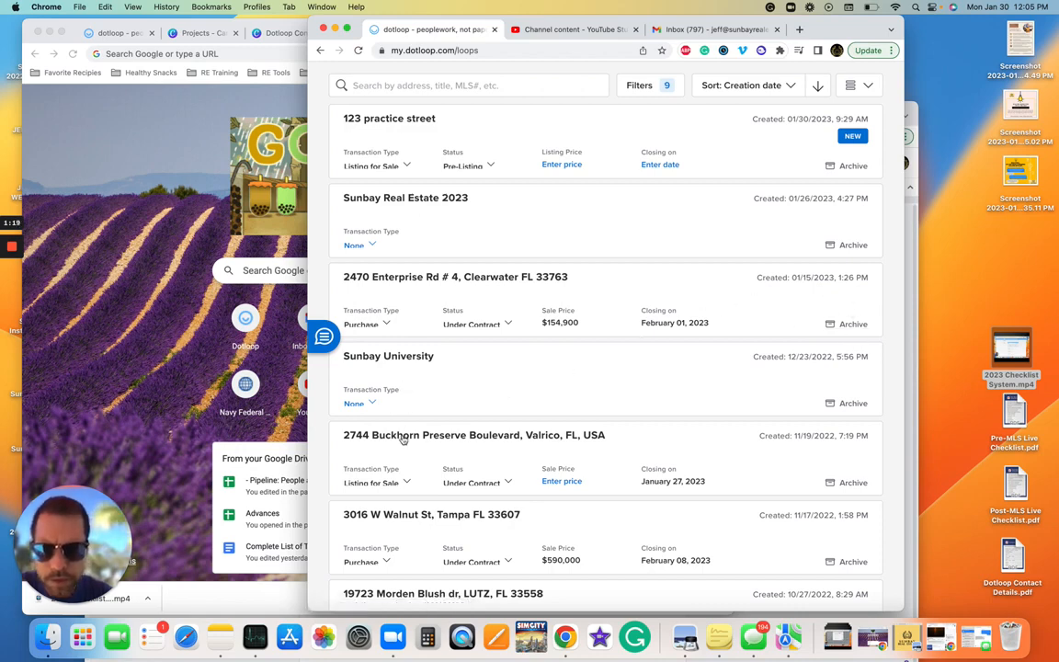
scroll(470, 433, down, 1)
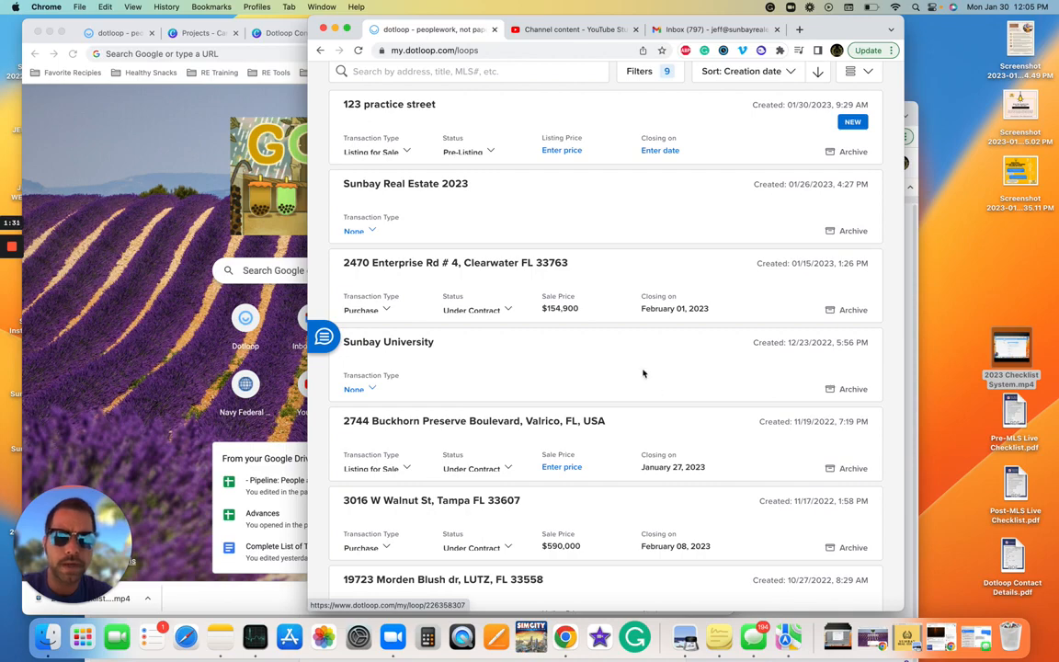
Step: Add 'Dotloop' before the Canva form heading so it reads 'Dotloop Contact Details'
click(118, 147)
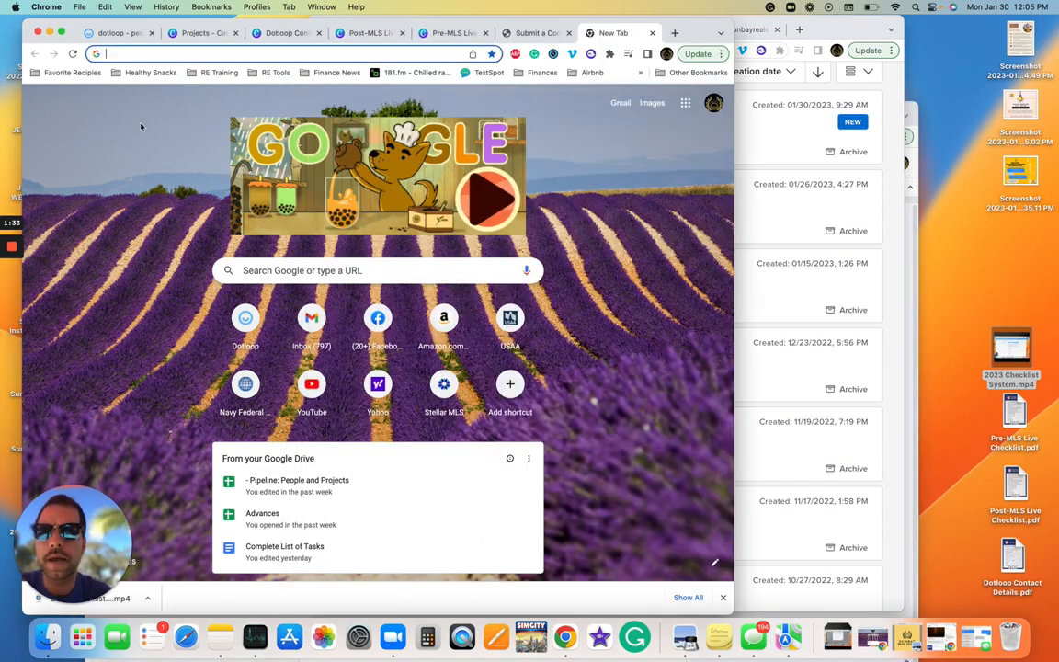
click(305, 37)
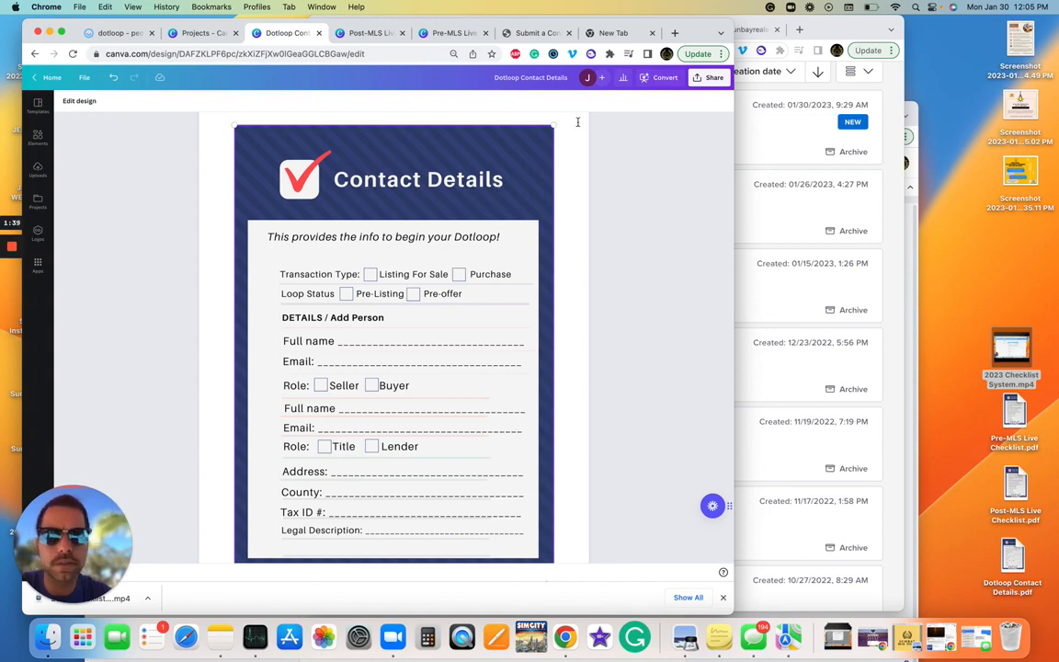
scroll(225, 153, up, 2)
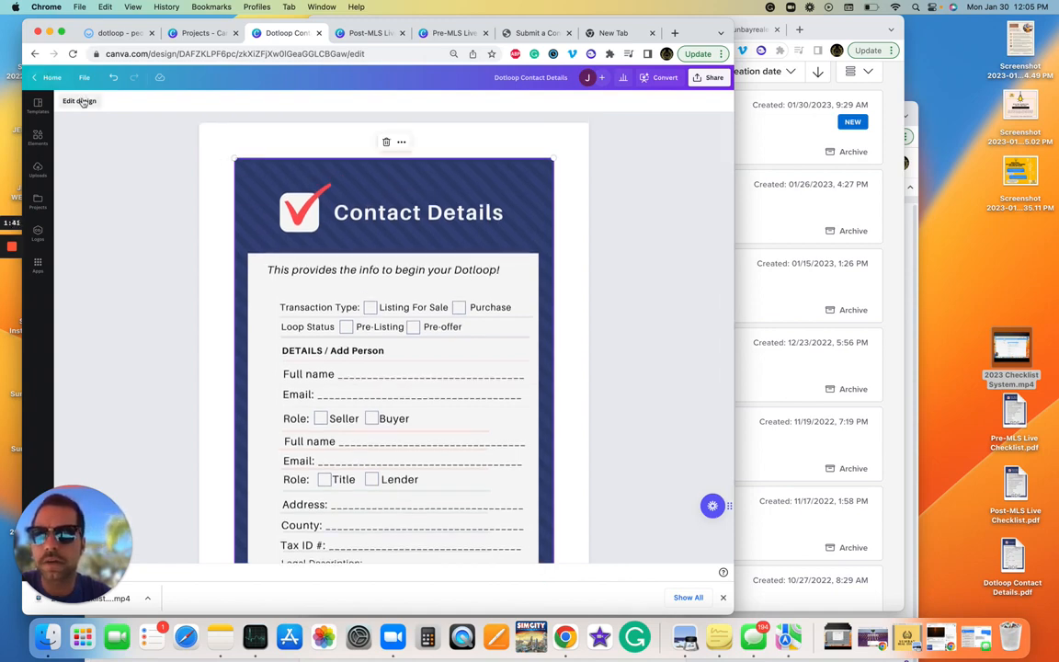
click(81, 102)
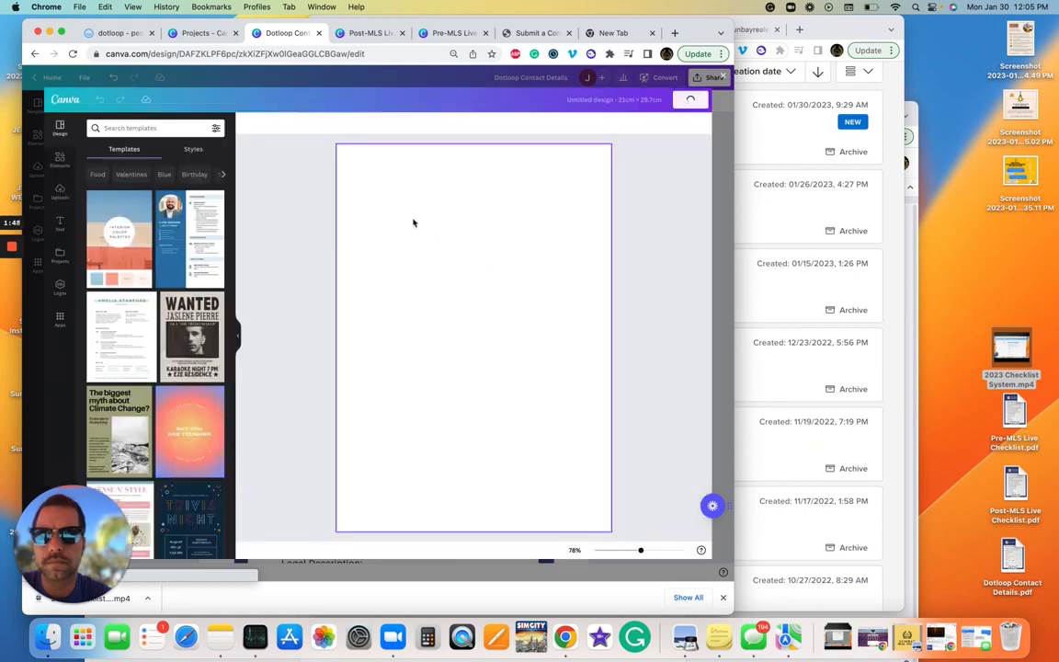
click(429, 198)
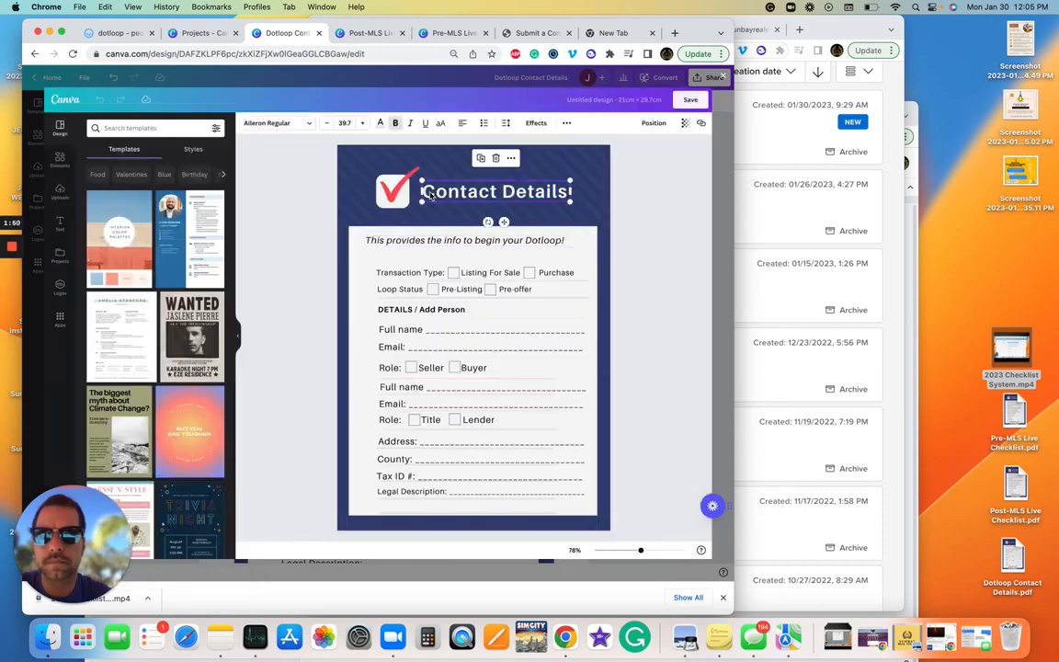
double_click(429, 191)
click(429, 191)
text(Dotloop)
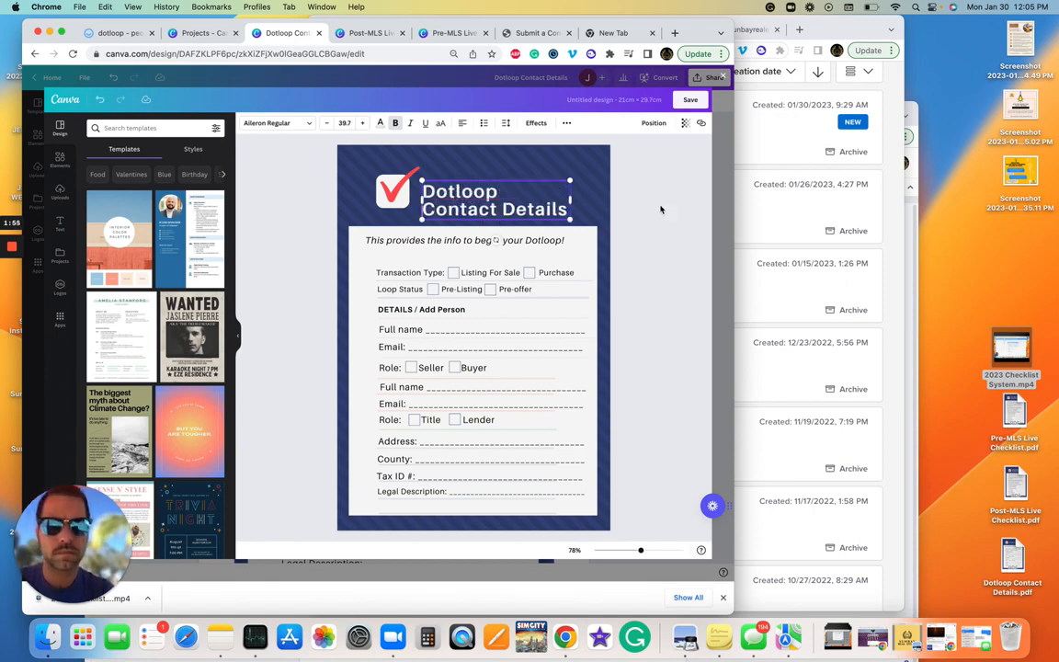
click(692, 99)
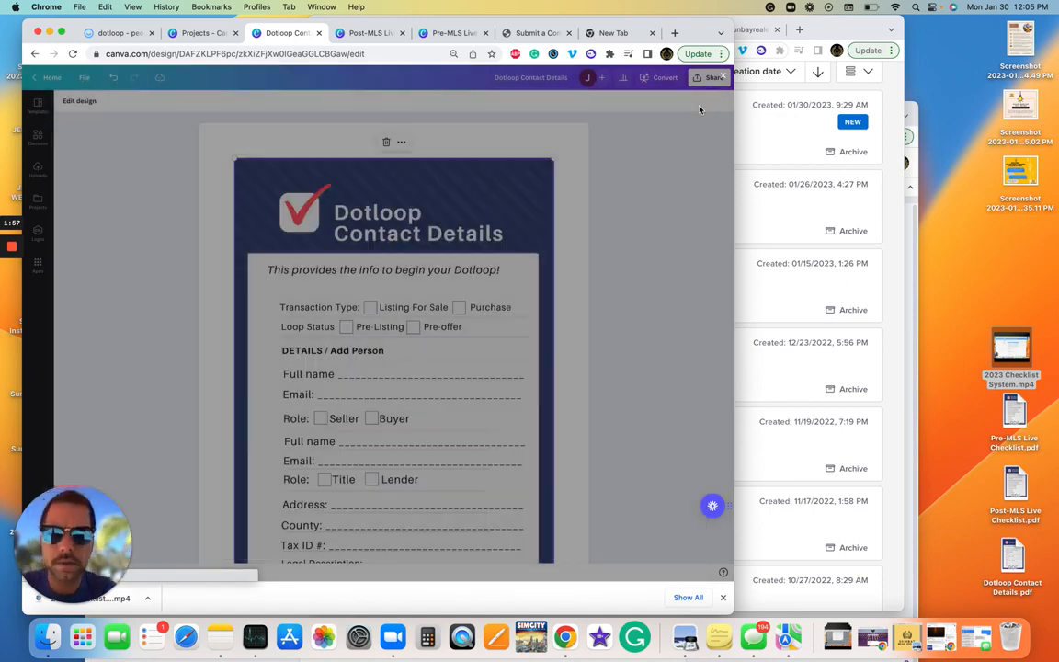
scroll(639, 304, down, 2)
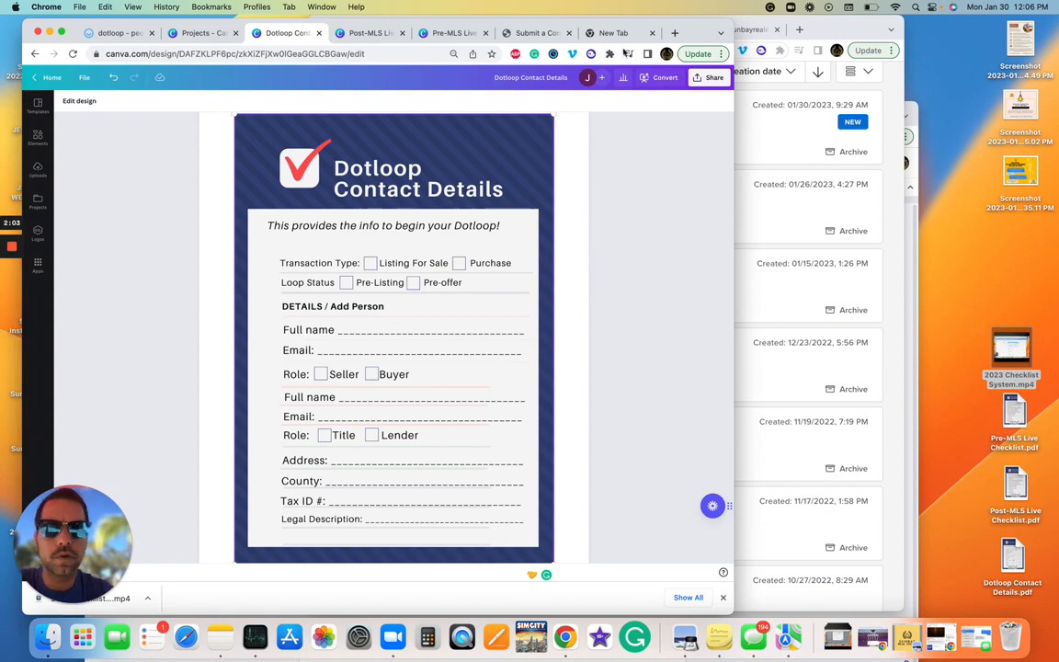
Step: Arrange the Canva and Dotloop windows side by side on screen
drag(735, 181, 575, 181)
drag(833, 34, 969, 24)
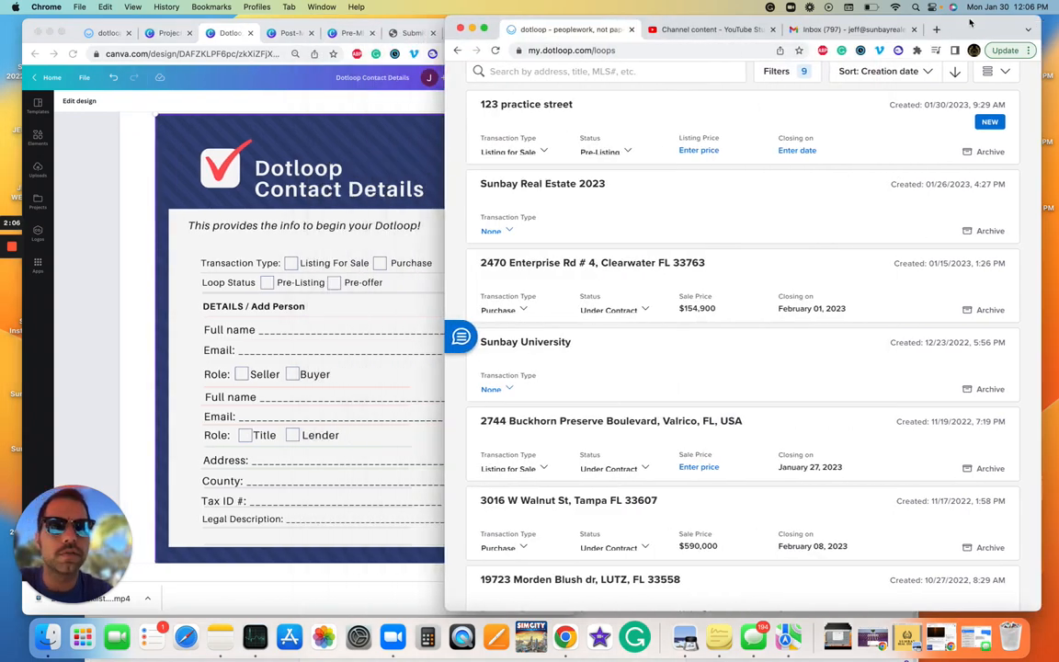
click(359, 137)
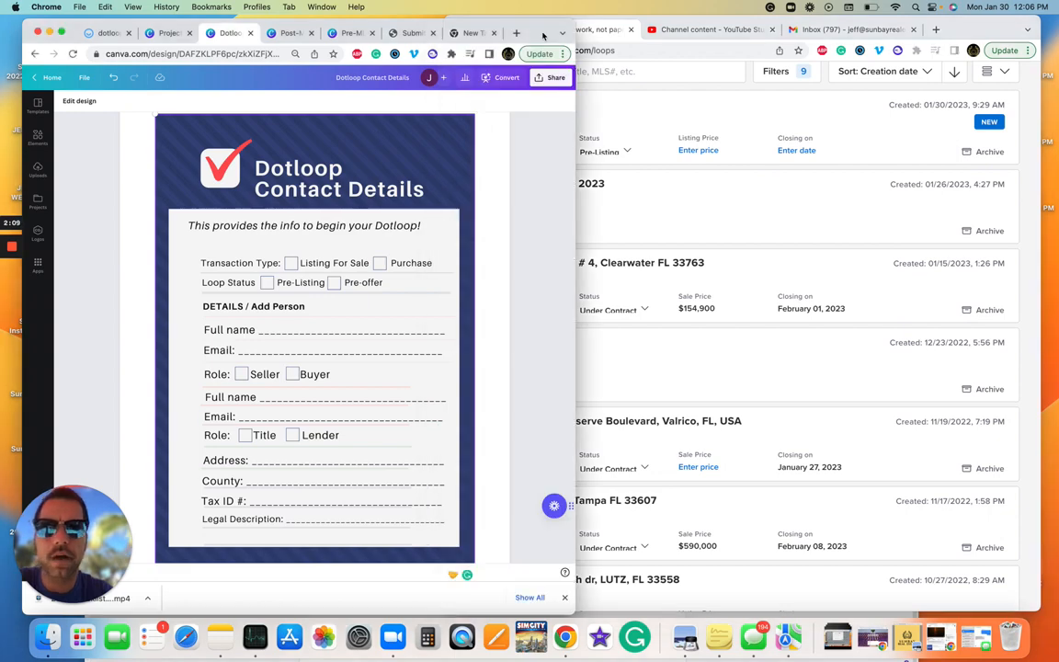
drag(541, 37, 424, 36)
click(569, 77)
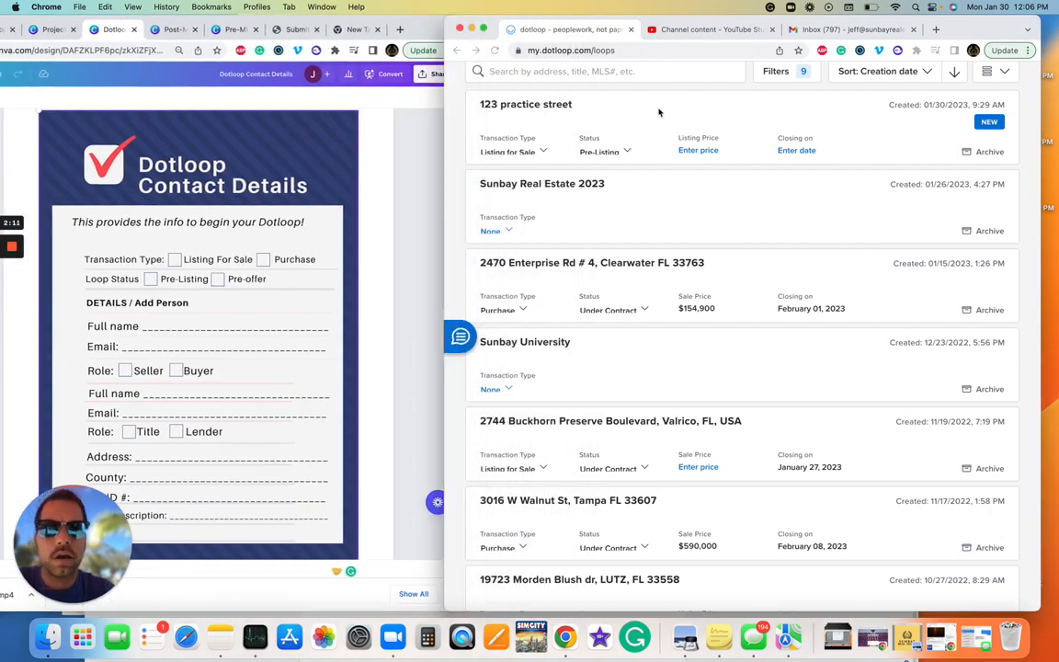
scroll(619, 180, up, 3)
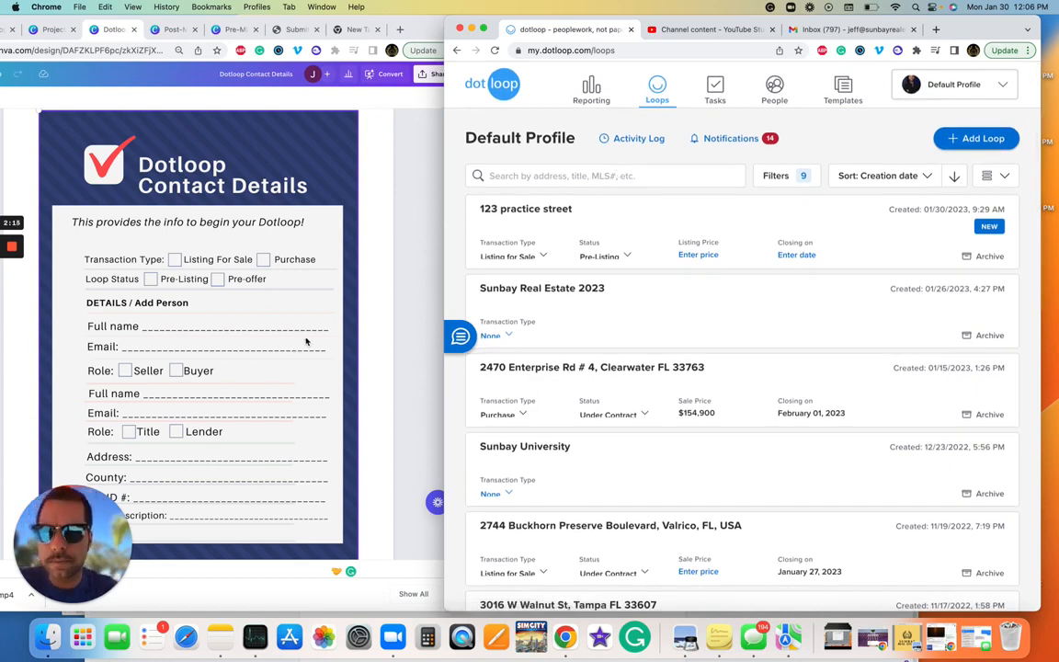
Step: Create a new loop for 123 practice street tampa fl 33605, skipping the photo
click(992, 139)
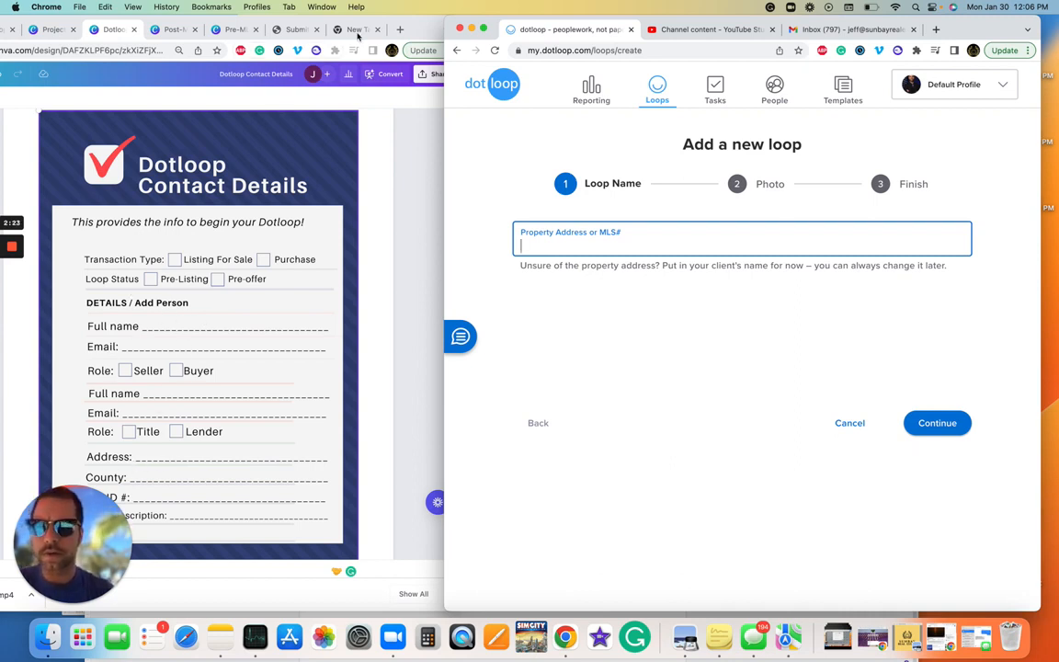
drag(359, 34, 483, 8)
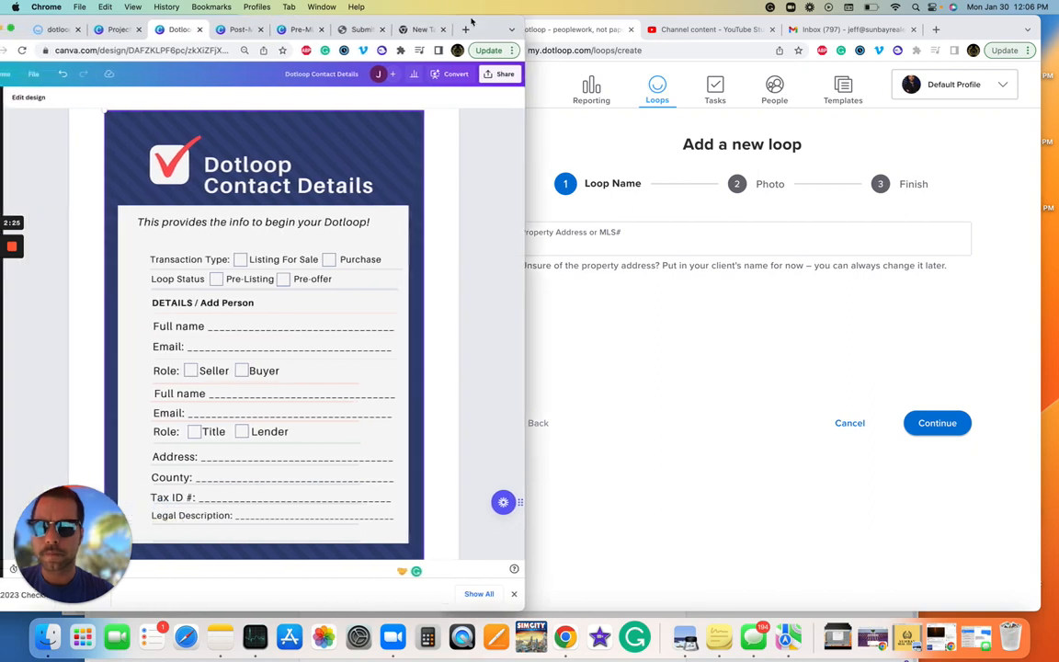
click(567, 390)
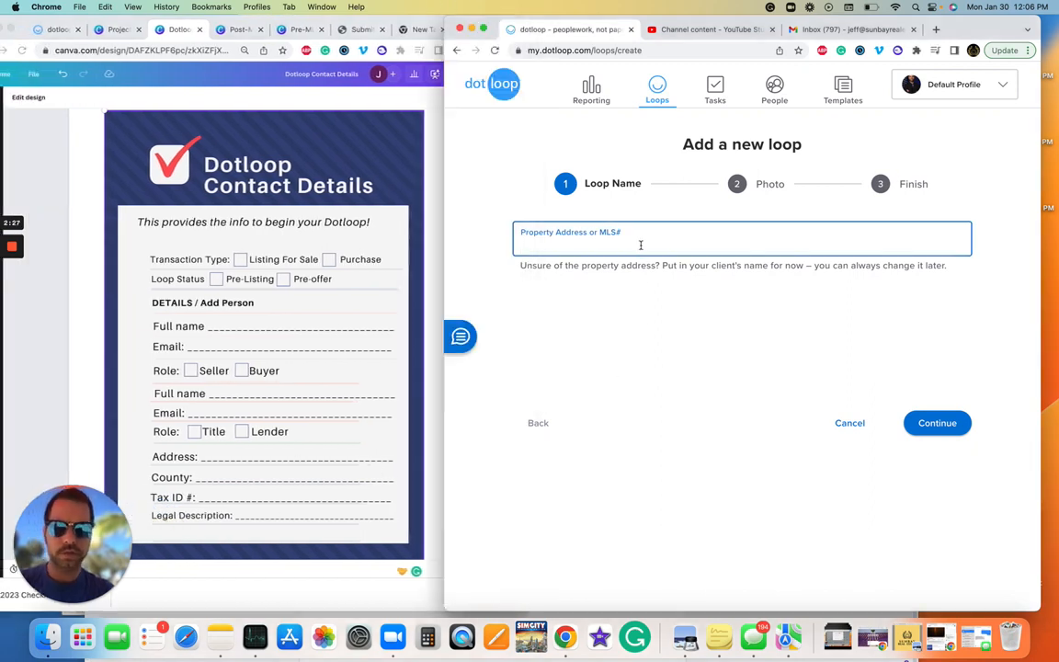
text(123 pract)
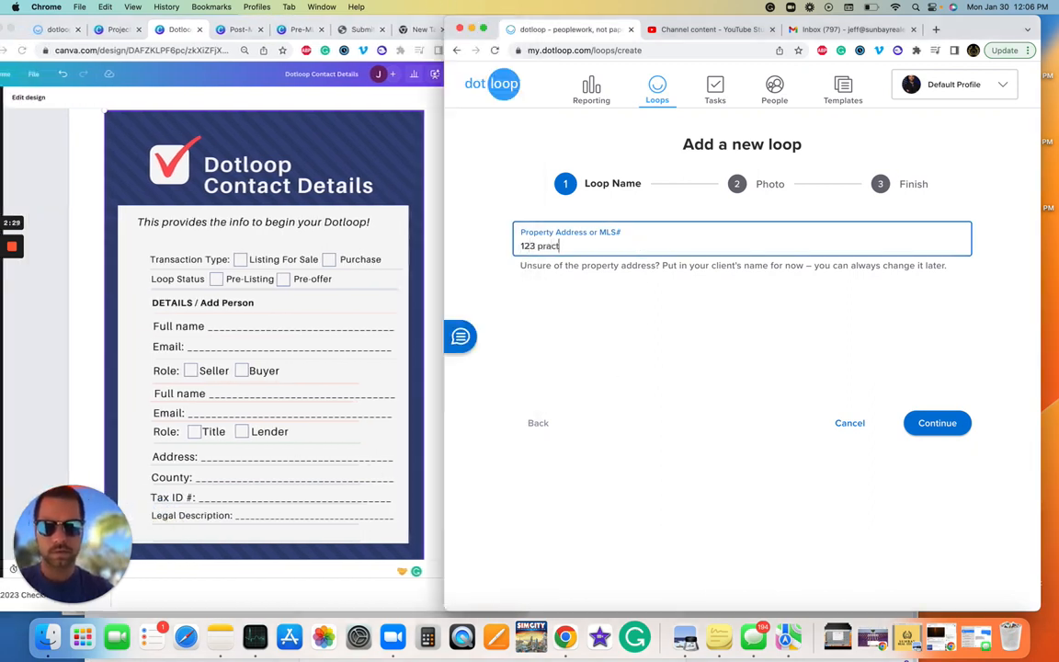
text(ice streey)
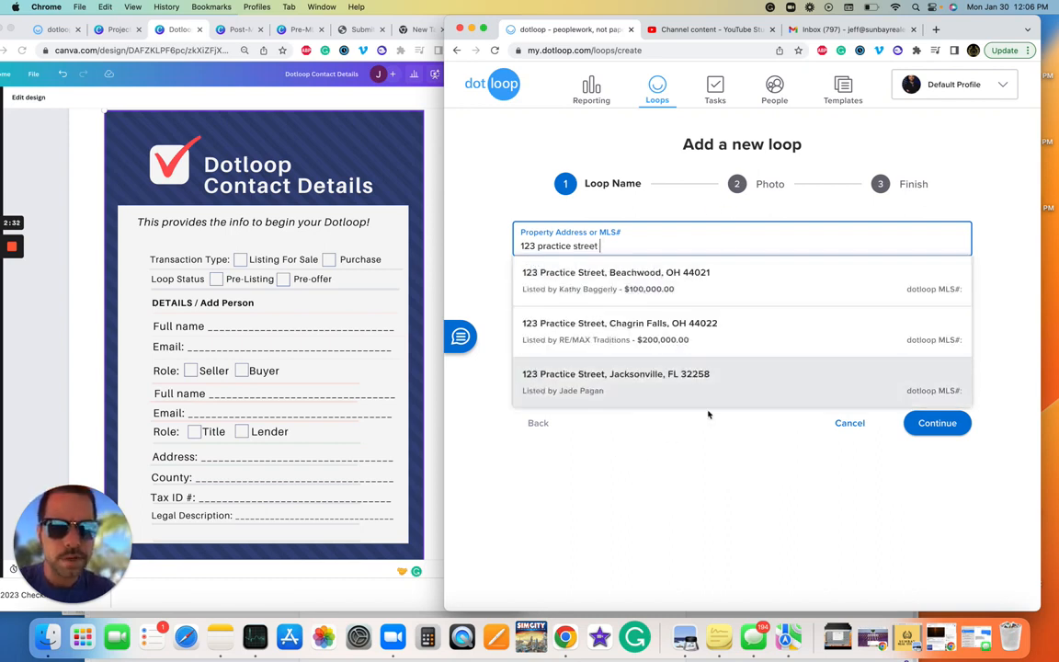
text( tamp)
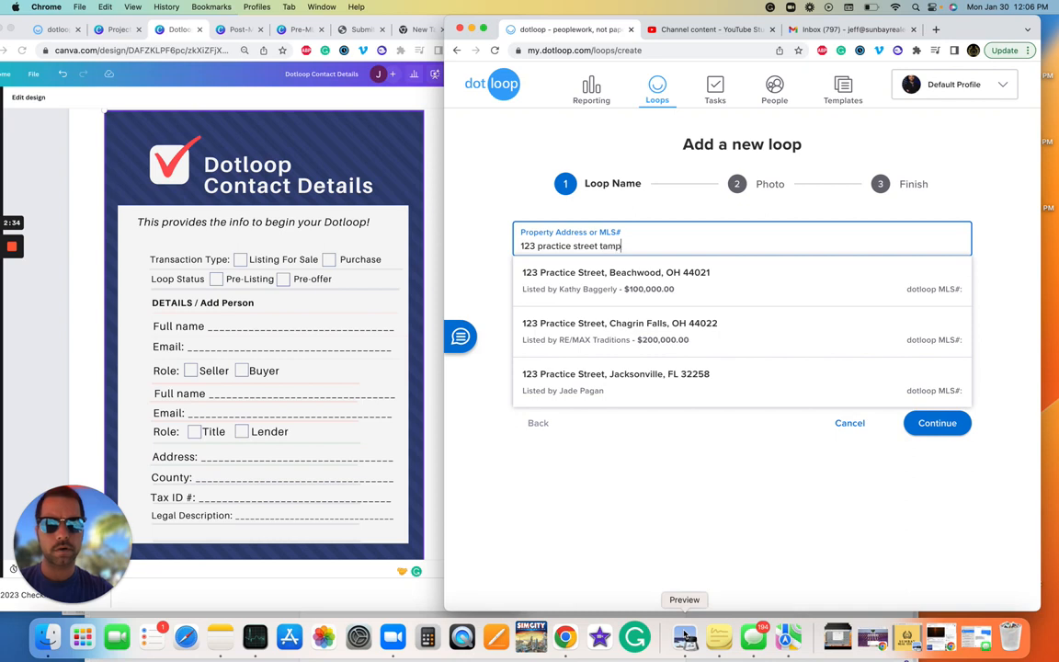
text(a fl 33605)
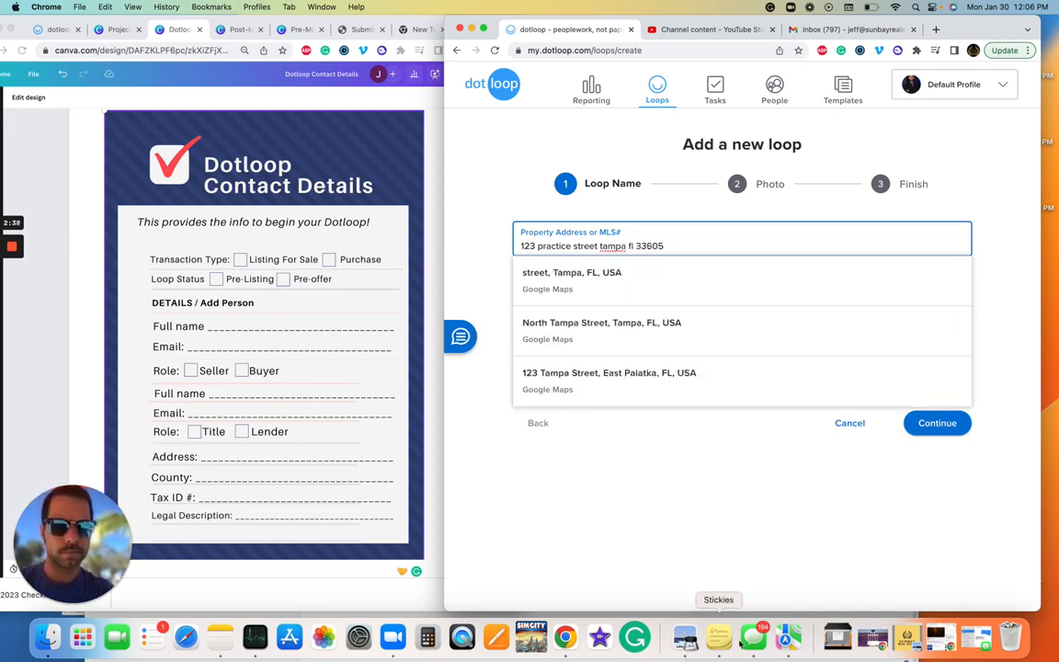
click(780, 495)
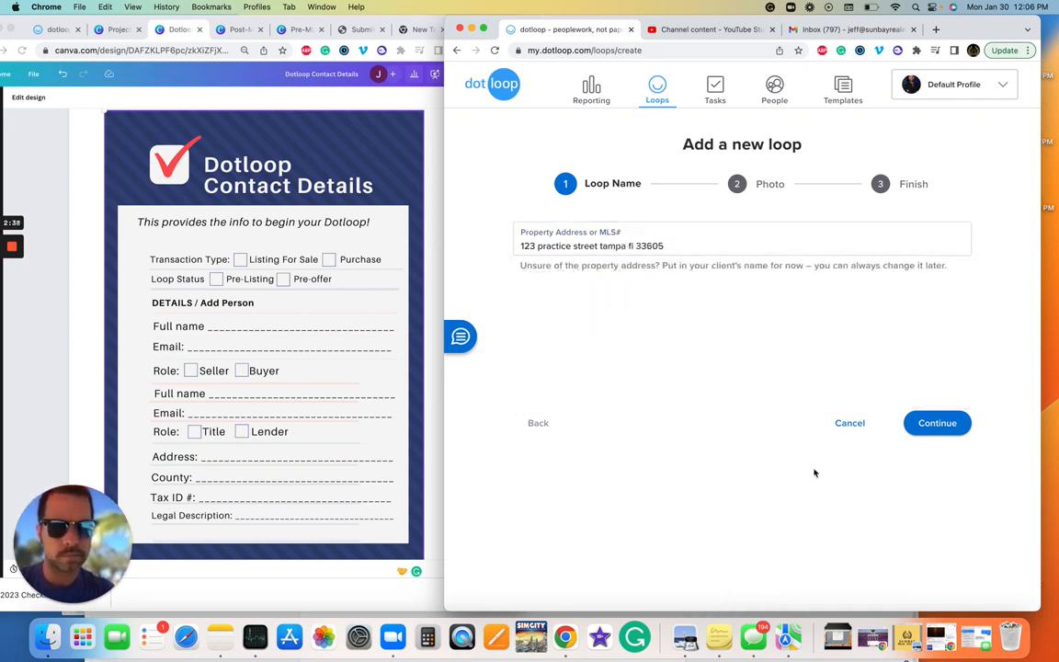
click(932, 420)
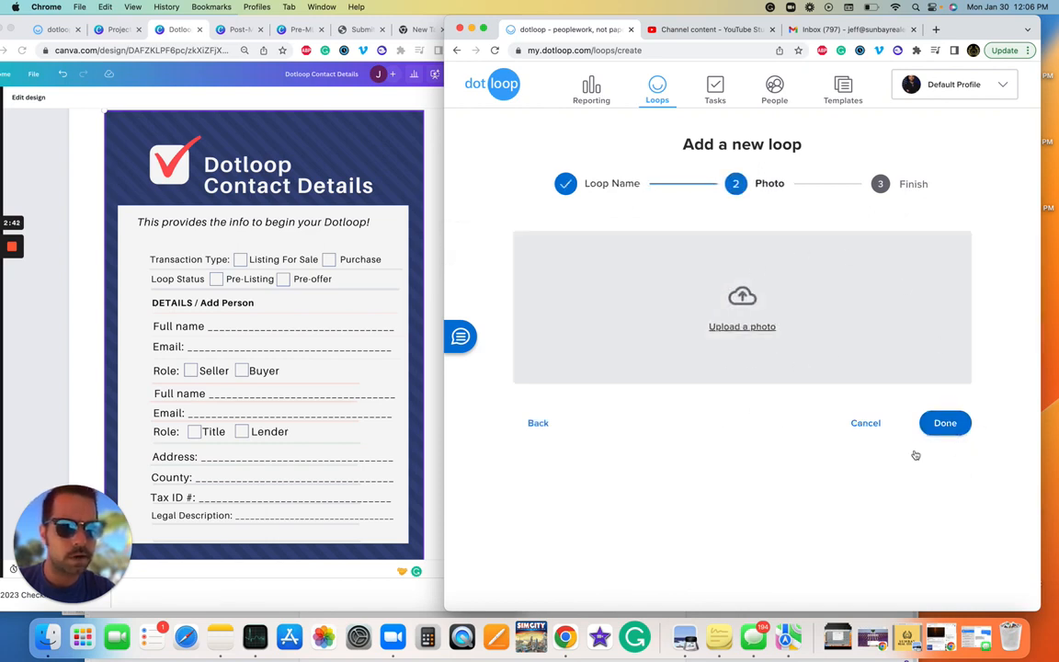
click(947, 424)
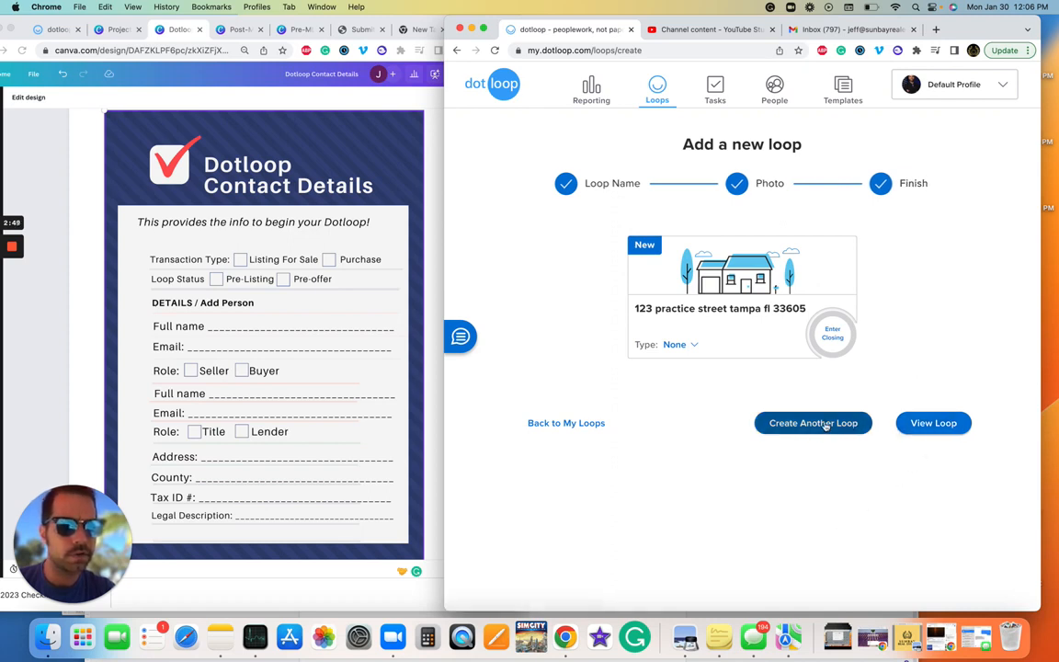
Step: Open the new loop, show Canva's Pre-MLS Live Checklist design, and open the folder's Templates chooser
click(956, 427)
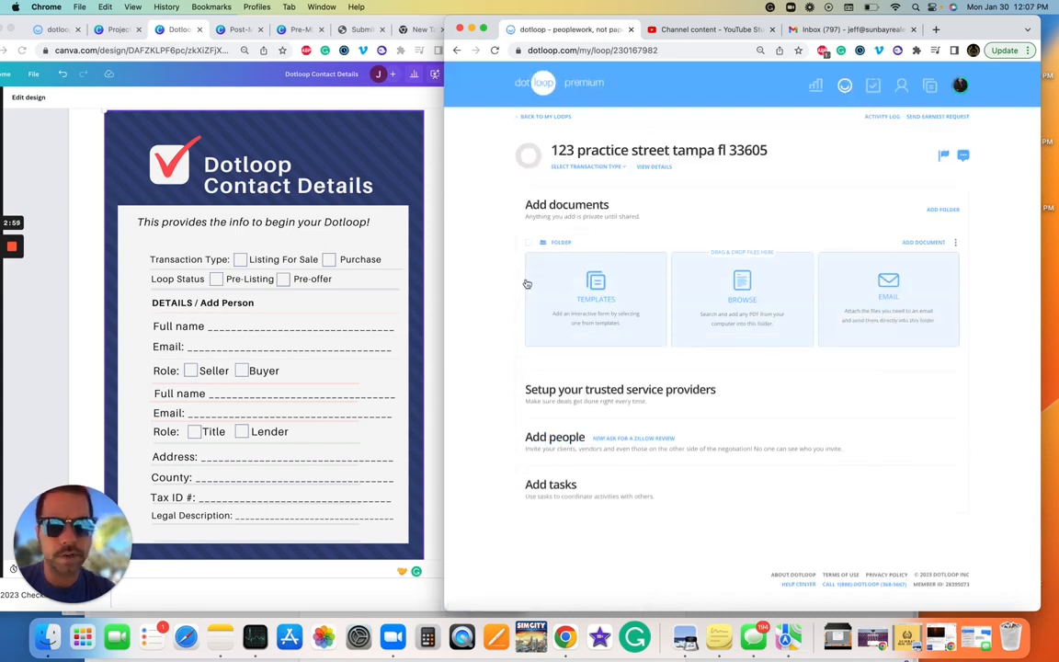
click(314, 243)
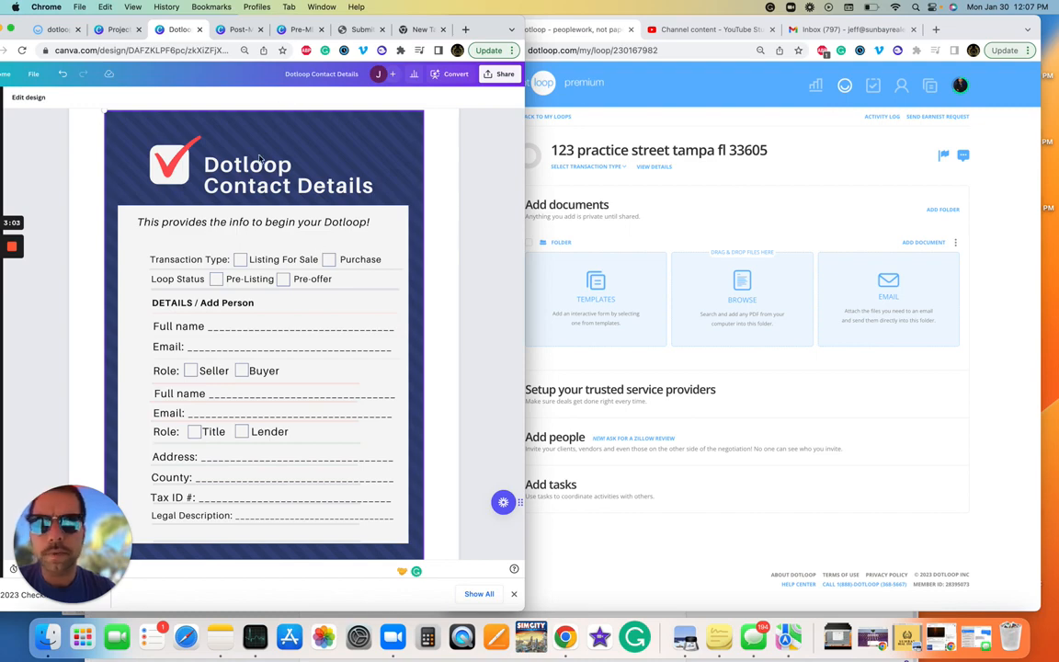
click(301, 31)
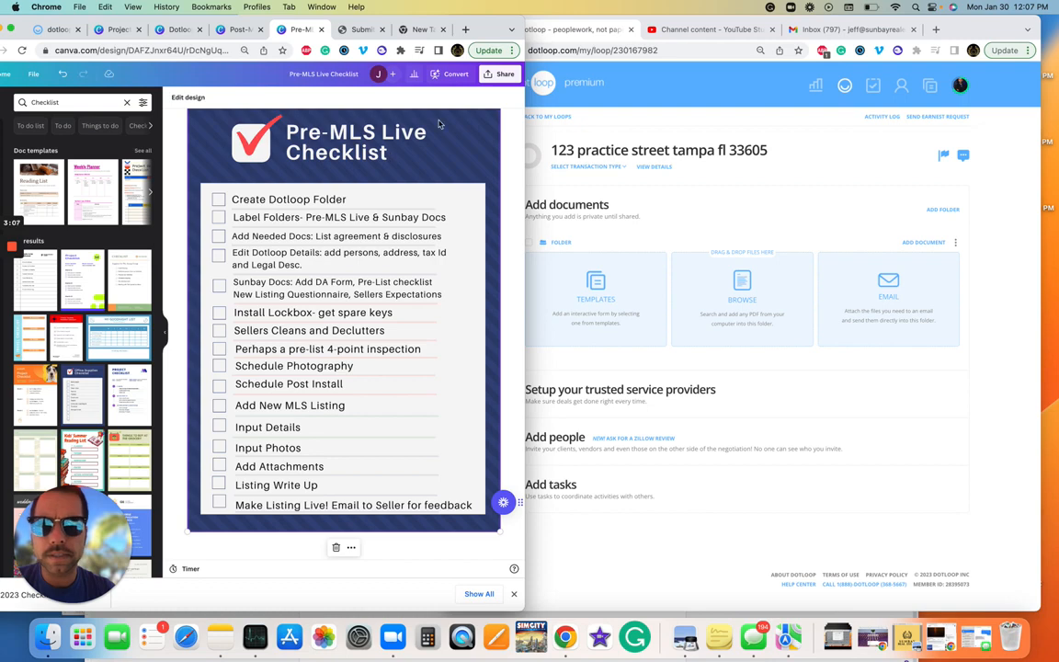
drag(490, 30, 428, 31)
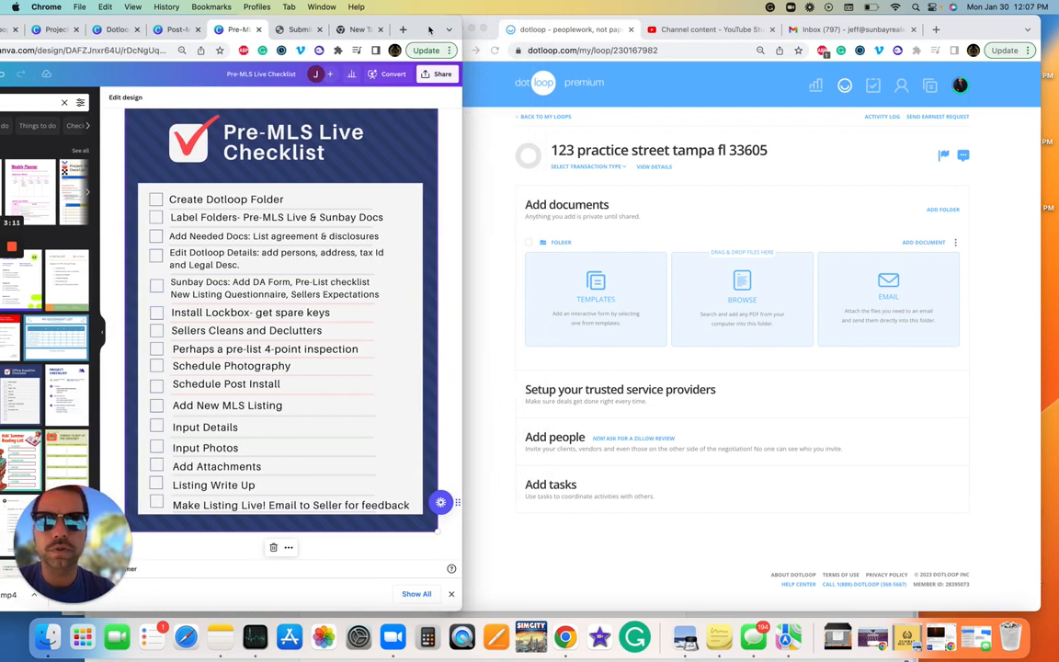
click(491, 221)
click(602, 293)
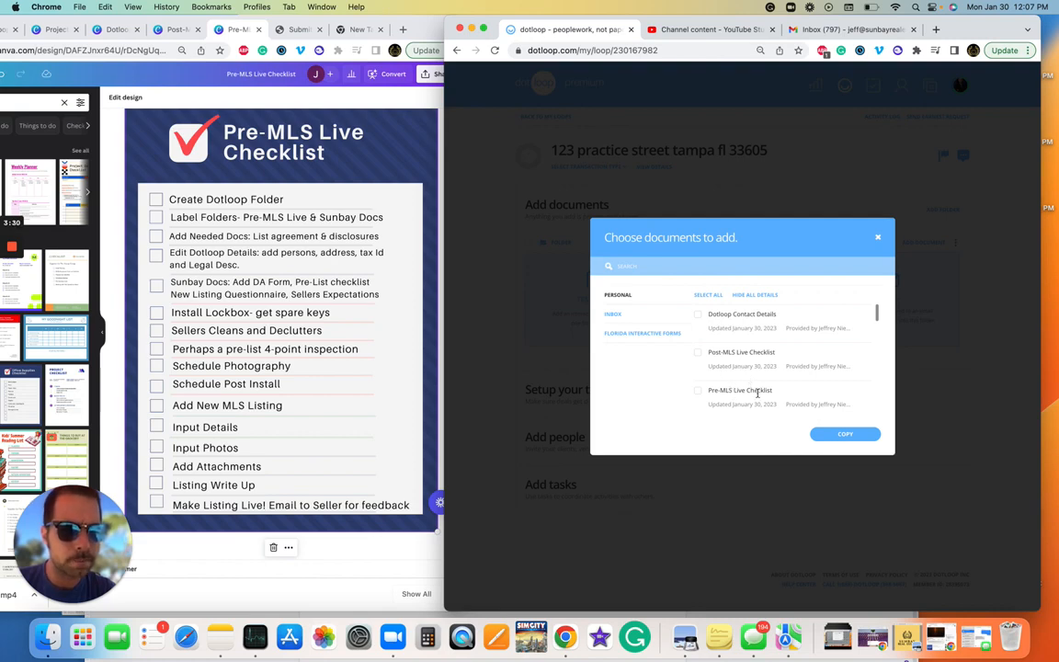
Step: Copy the Pre-MLS Live Checklist template into the loop's folder
click(698, 392)
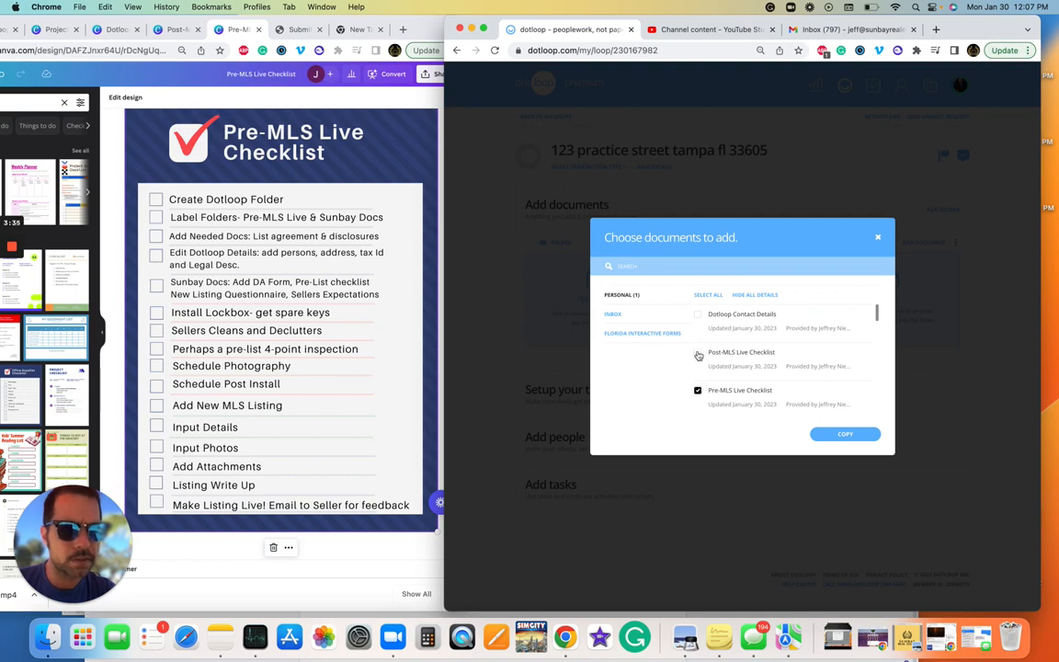
click(844, 434)
click(855, 478)
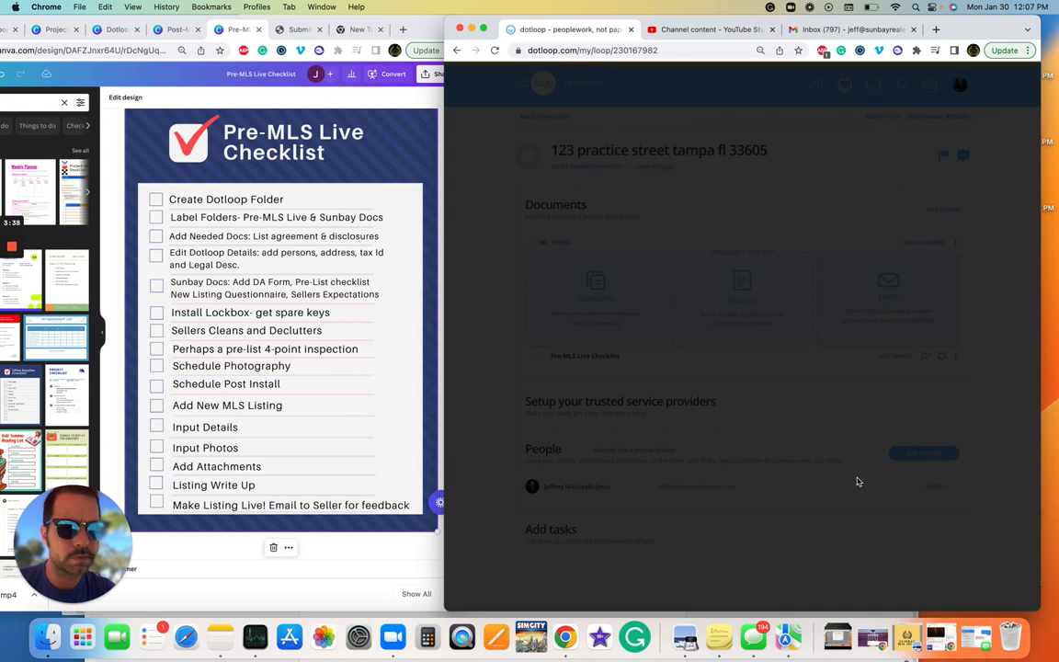
Step: Open the Pre-MLS Live Checklist document, review its content, and return to the loop
click(583, 361)
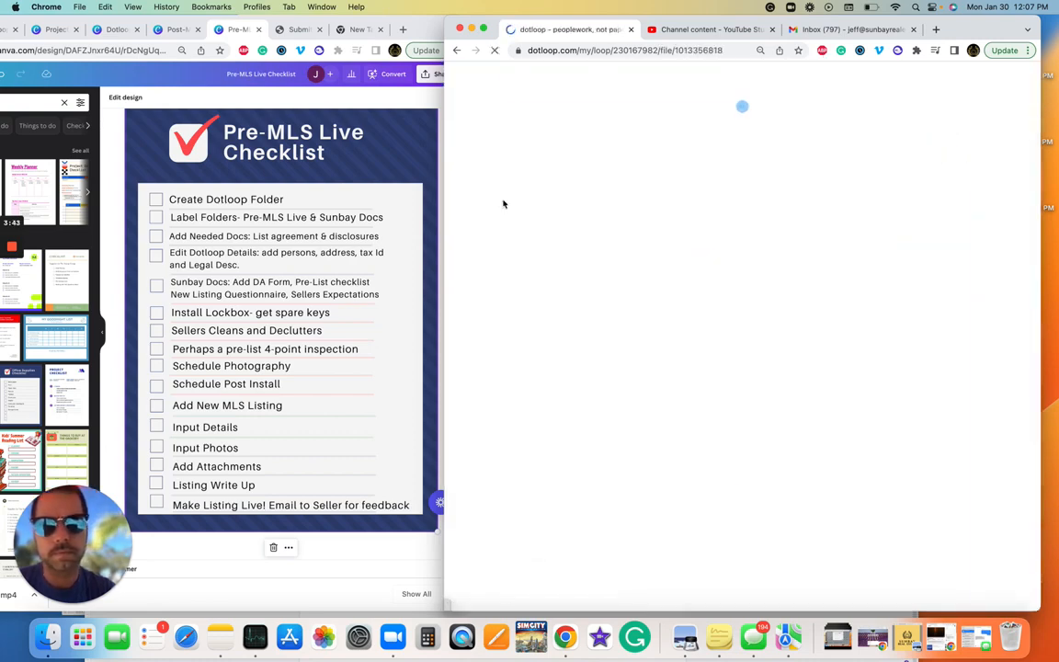
scroll(451, 362, down, 2)
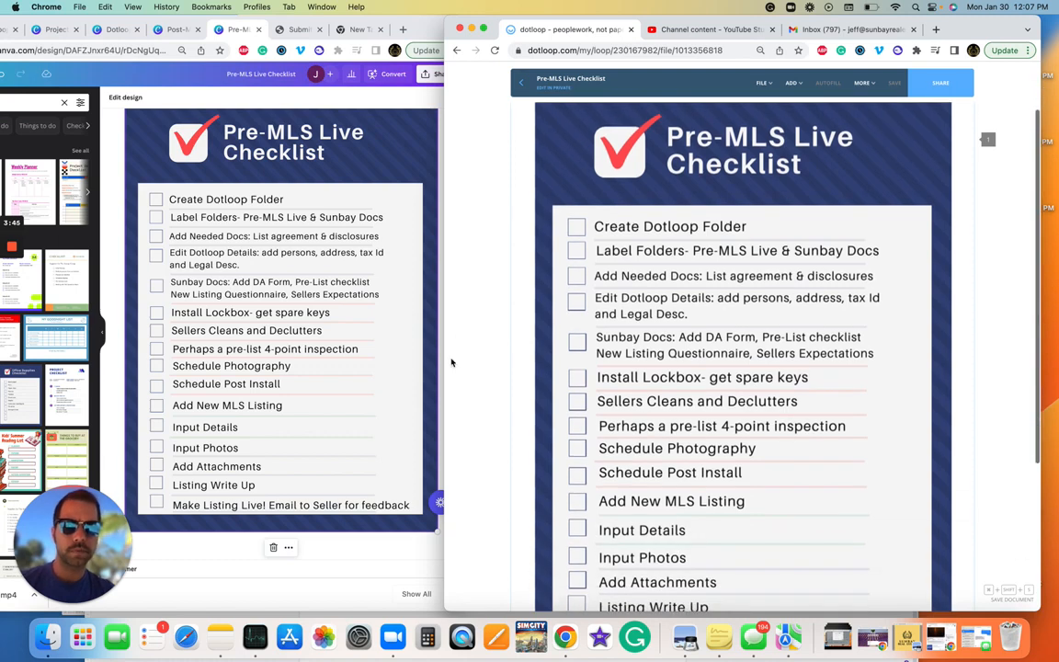
scroll(460, 239, down, 1)
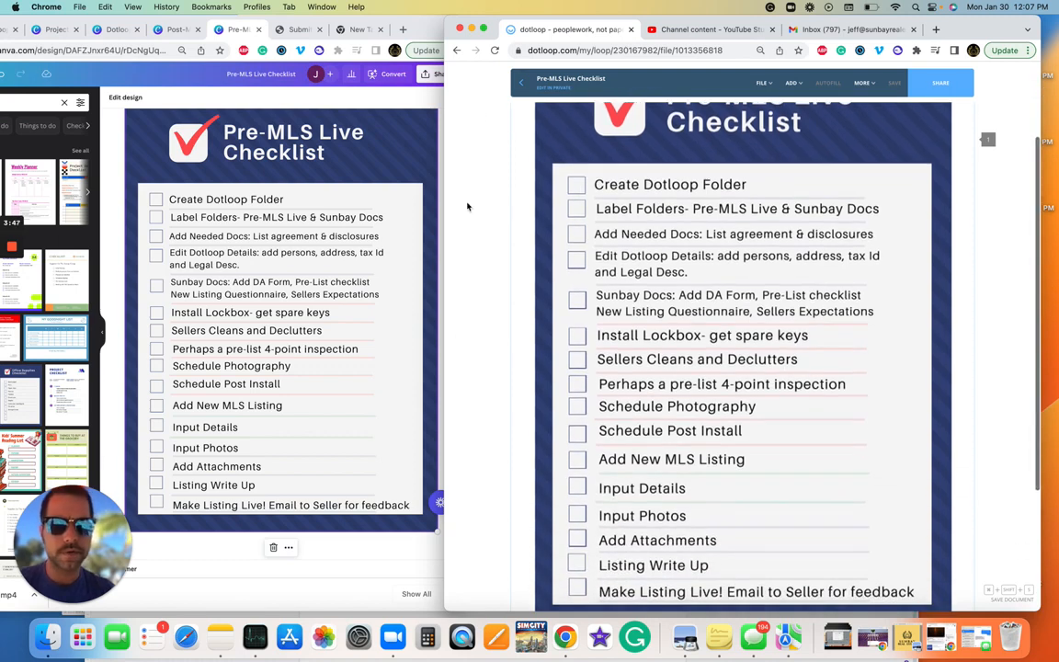
click(519, 85)
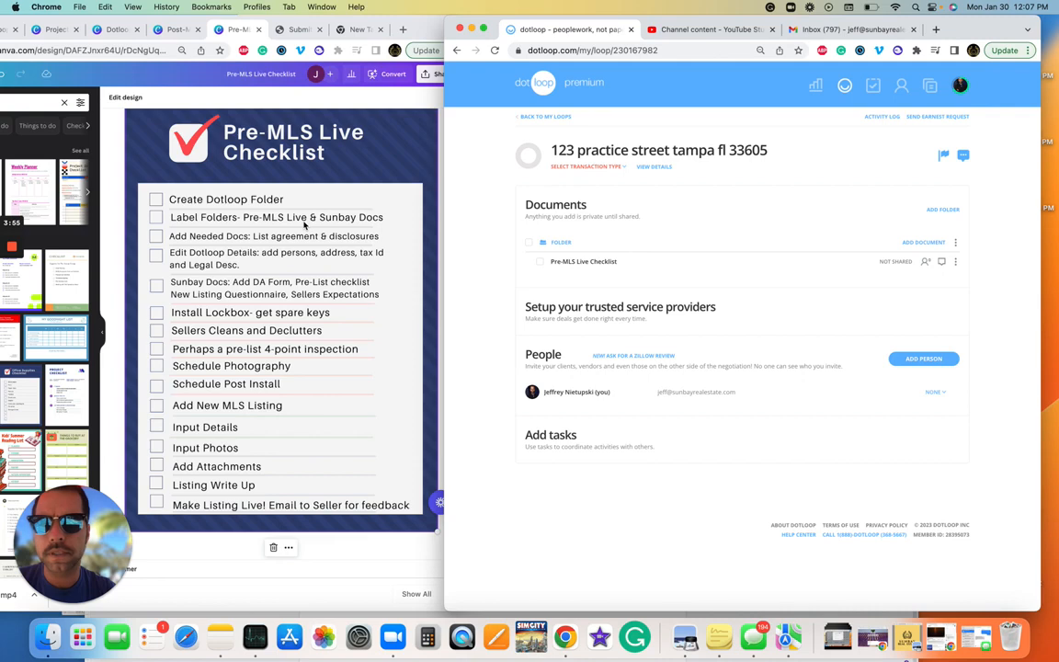
Step: Rename the existing folder to Pre-MLS Live Folder
click(956, 246)
click(941, 279)
text(Pre-MLS L)
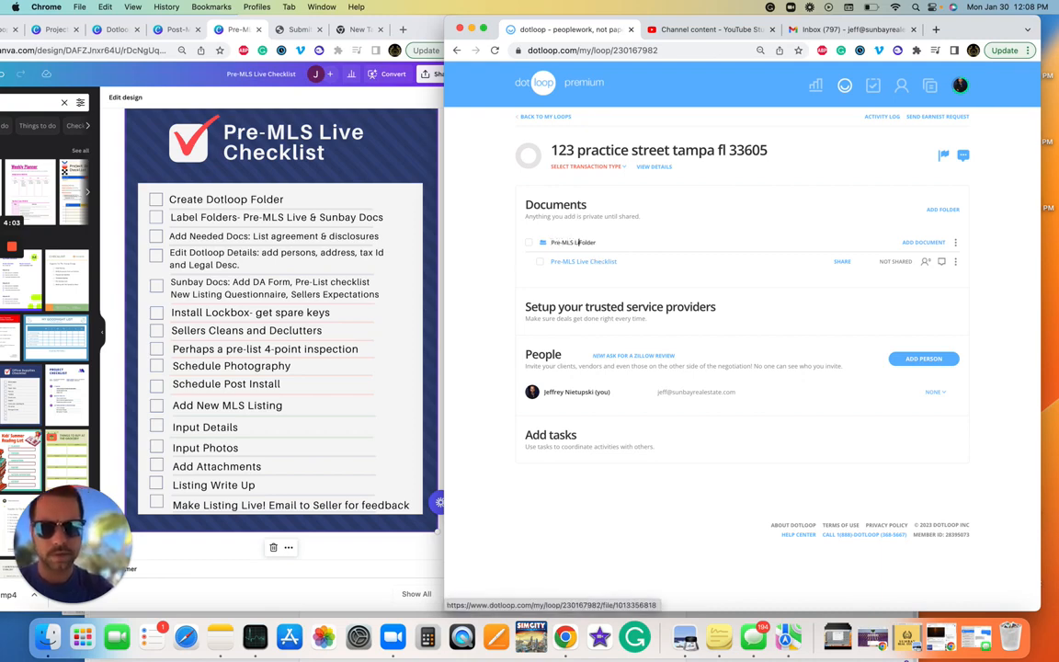
text(ive)
key(Return)
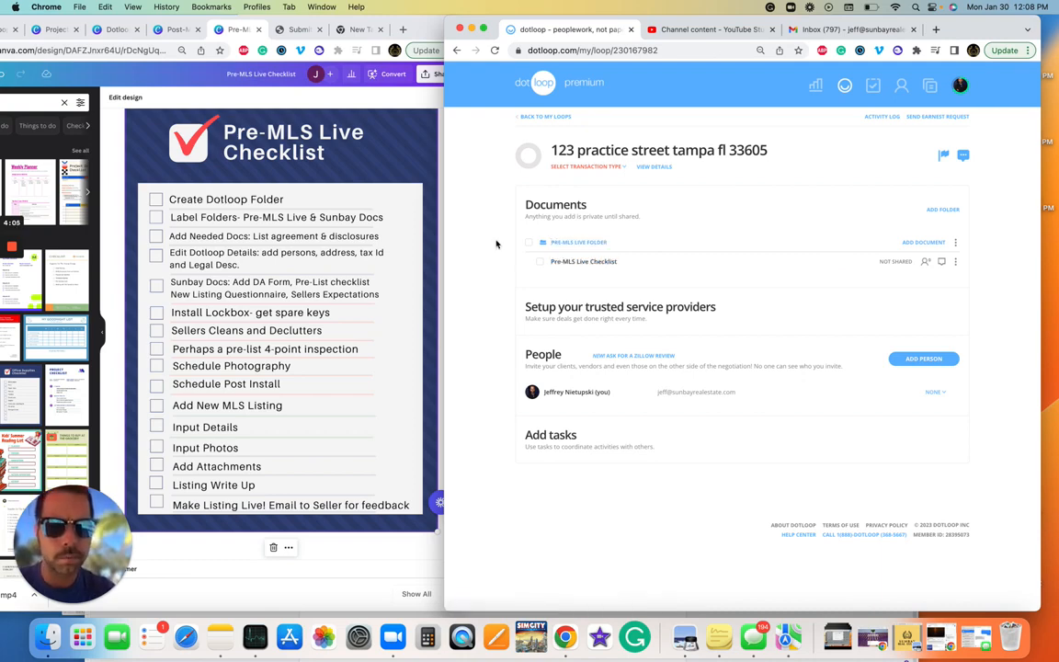
Step: Add a second folder and name it Sunbay Docs Folder
click(950, 212)
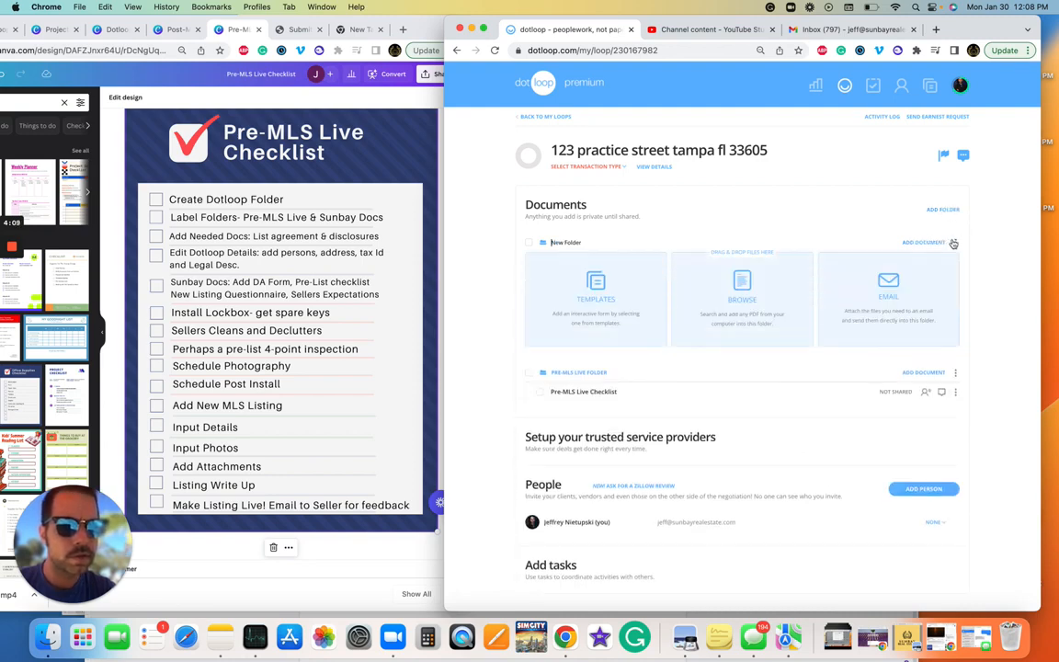
click(955, 243)
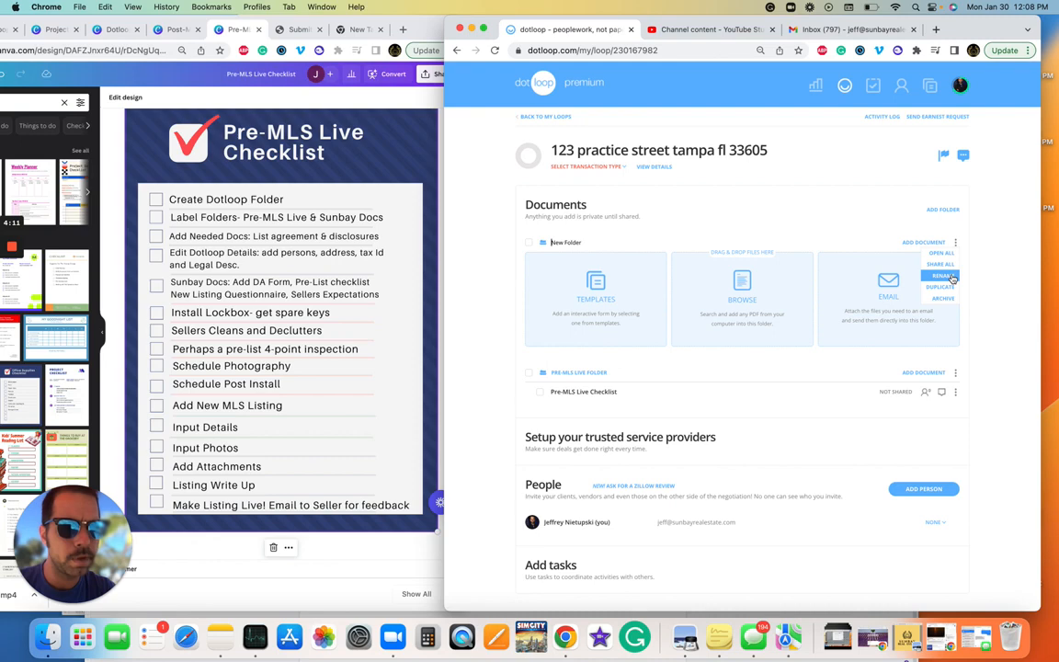
click(950, 278)
key(BackSpace)
key(BackSpace)
key(BackSpace)
text(Sunbay Docs)
click(479, 257)
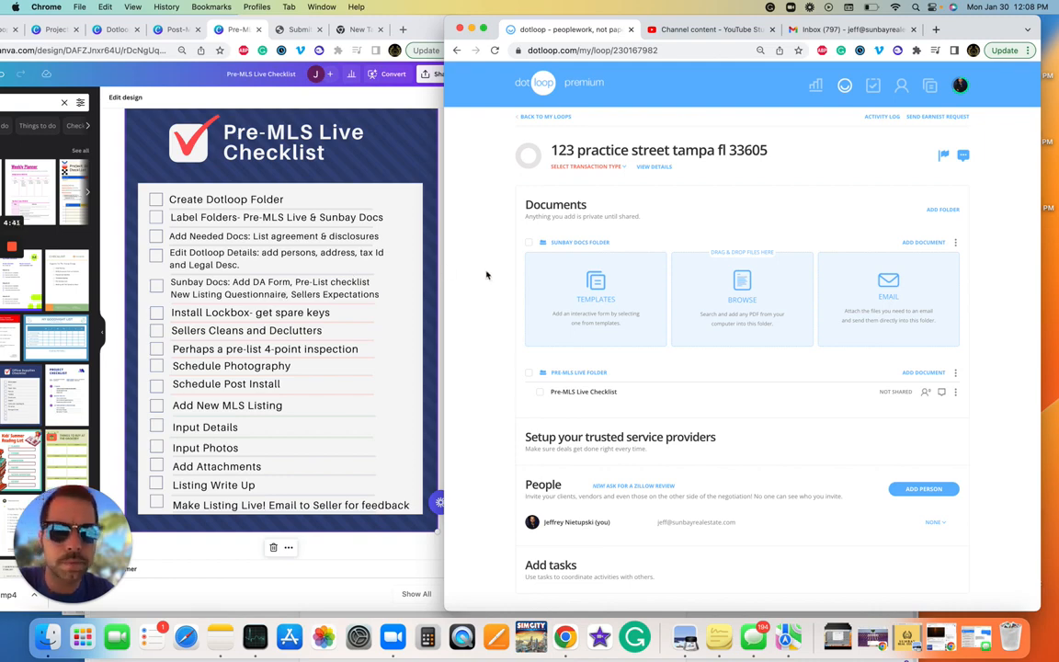
Step: For Sunbay Docs Folder, tick the Commission Form Sellers, Pre-MLS and Post-MLS Live Checklist templates
click(606, 286)
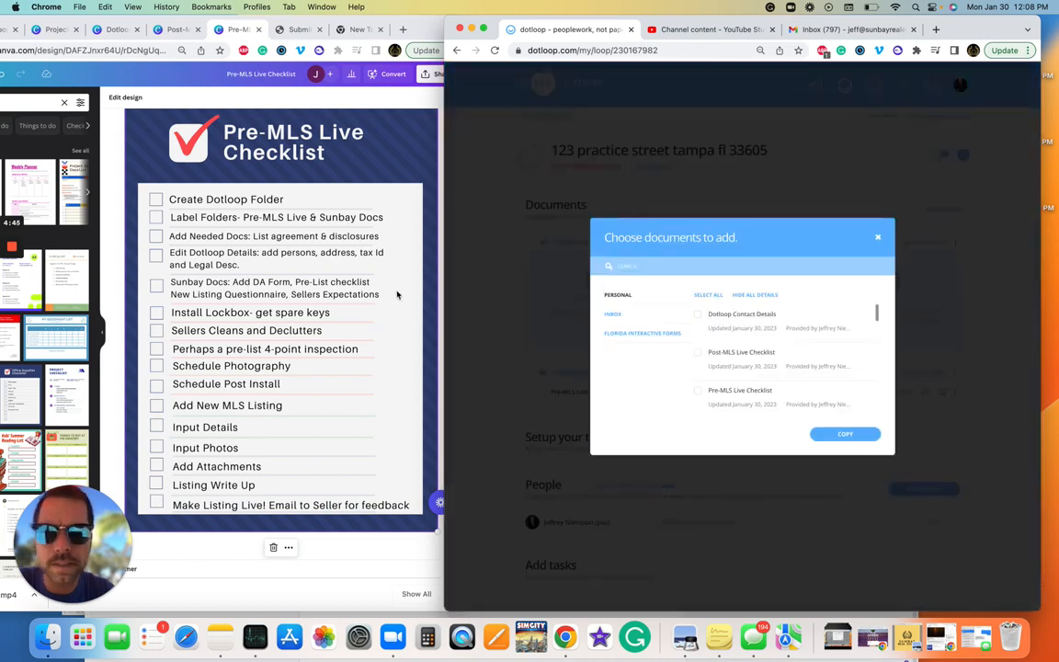
scroll(753, 386, down, 5)
scroll(752, 384, down, 1)
click(698, 369)
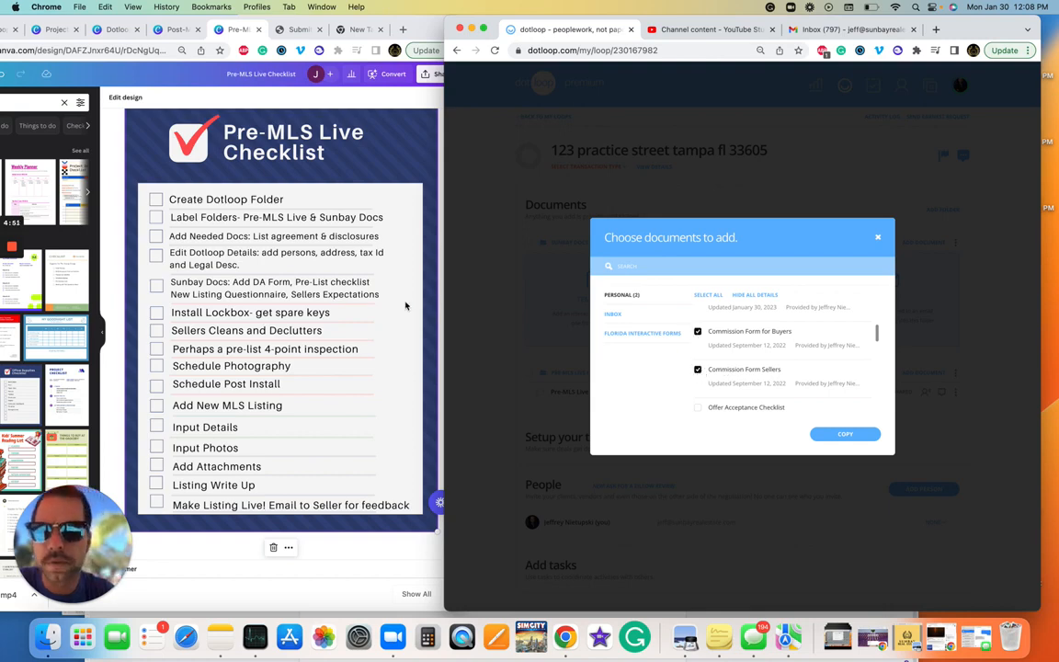
scroll(783, 333, down, 3)
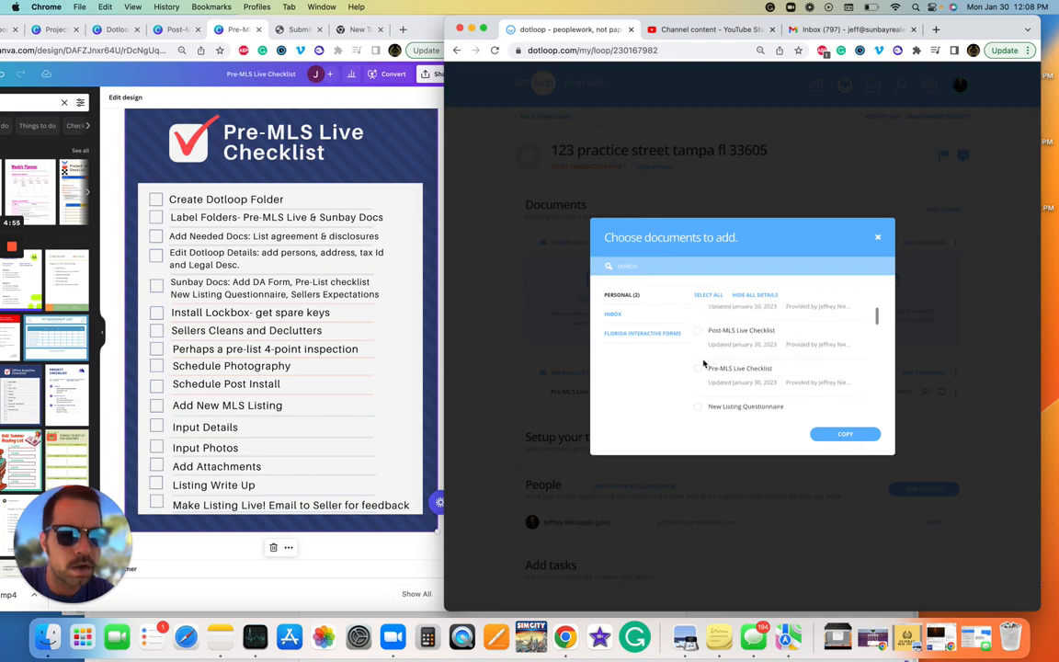
click(698, 369)
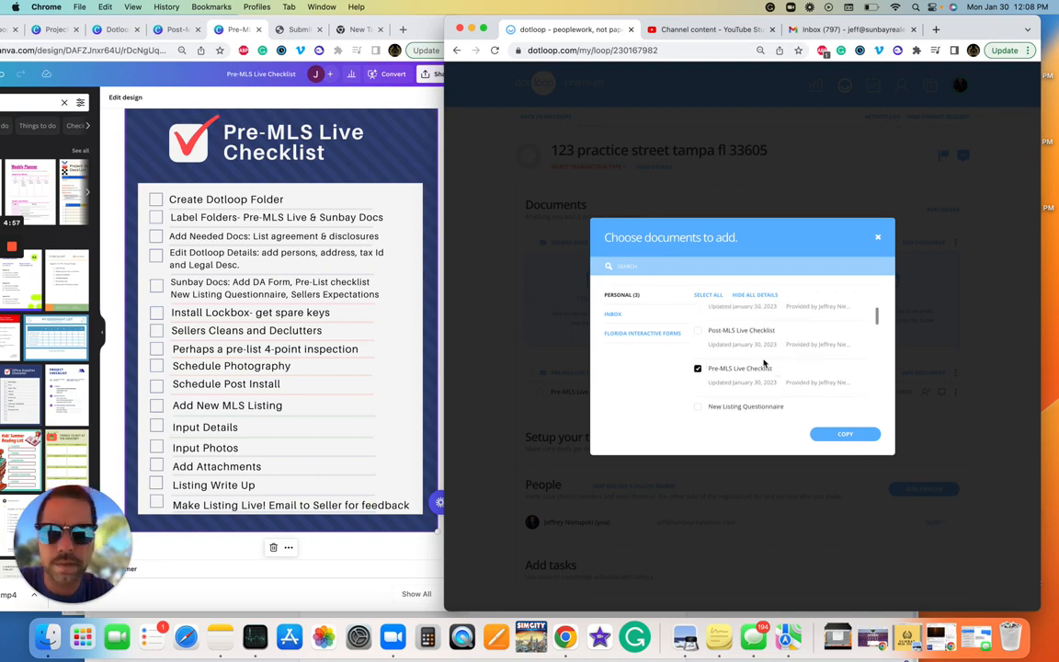
click(698, 331)
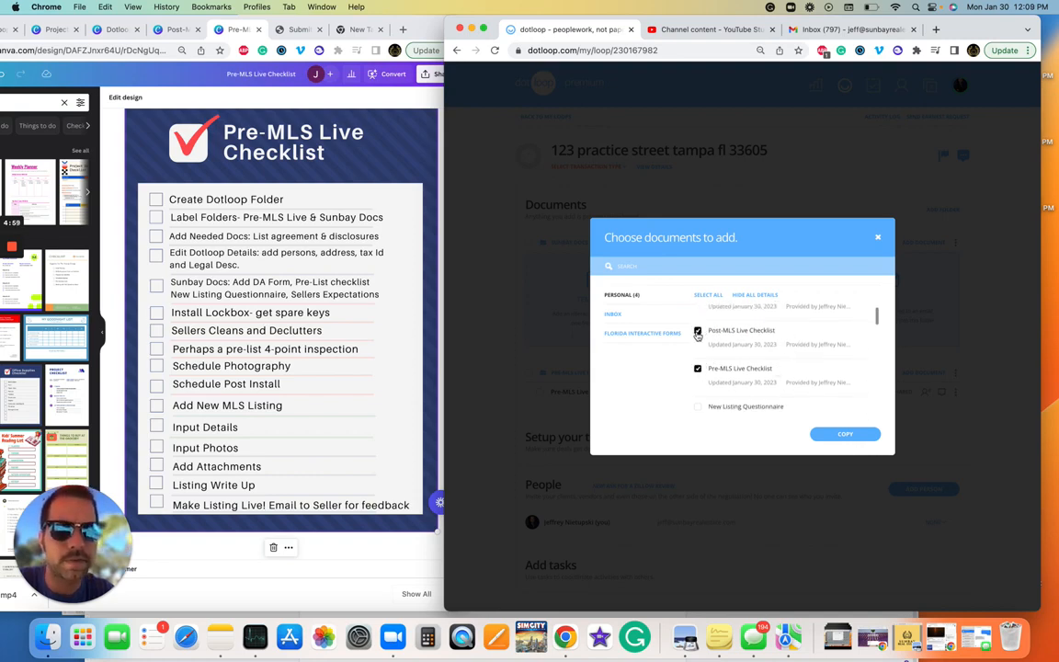
Step: Tick Seller Expectations Agreement and copy the six chosen templates into Sunbay Docs Folder
scroll(738, 351, up, 1)
scroll(741, 345, down, 3)
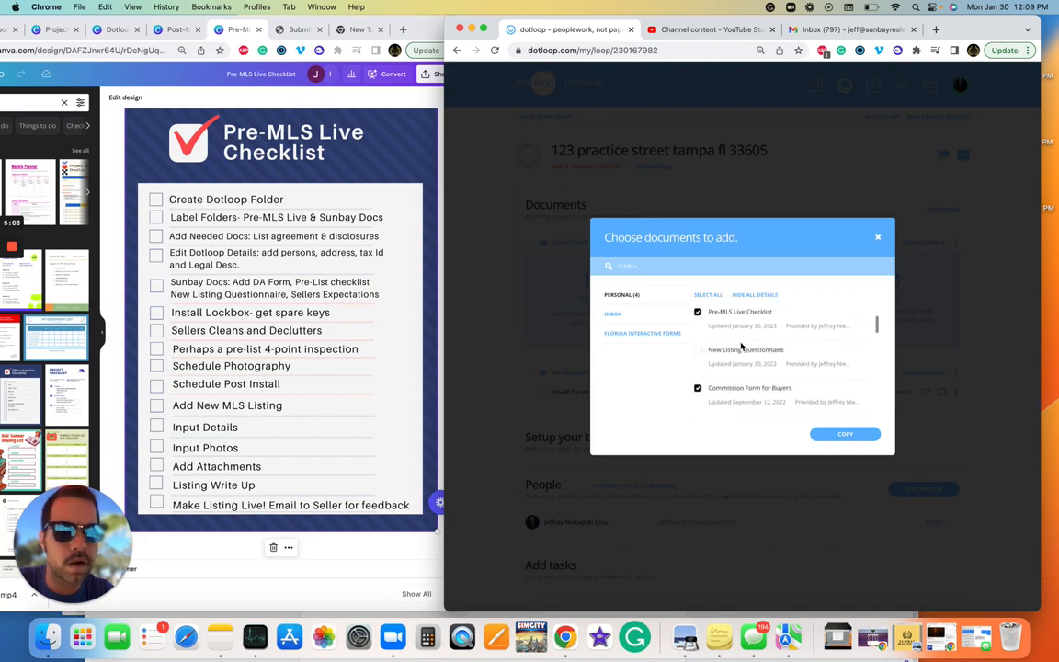
scroll(746, 339, down, 1)
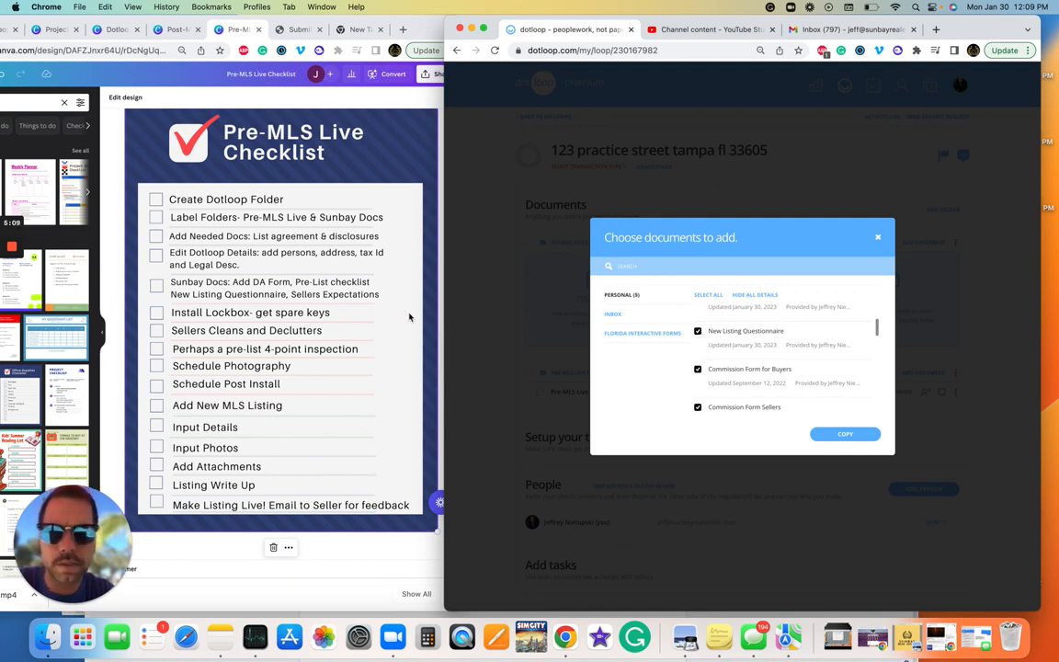
scroll(809, 372, down, 3)
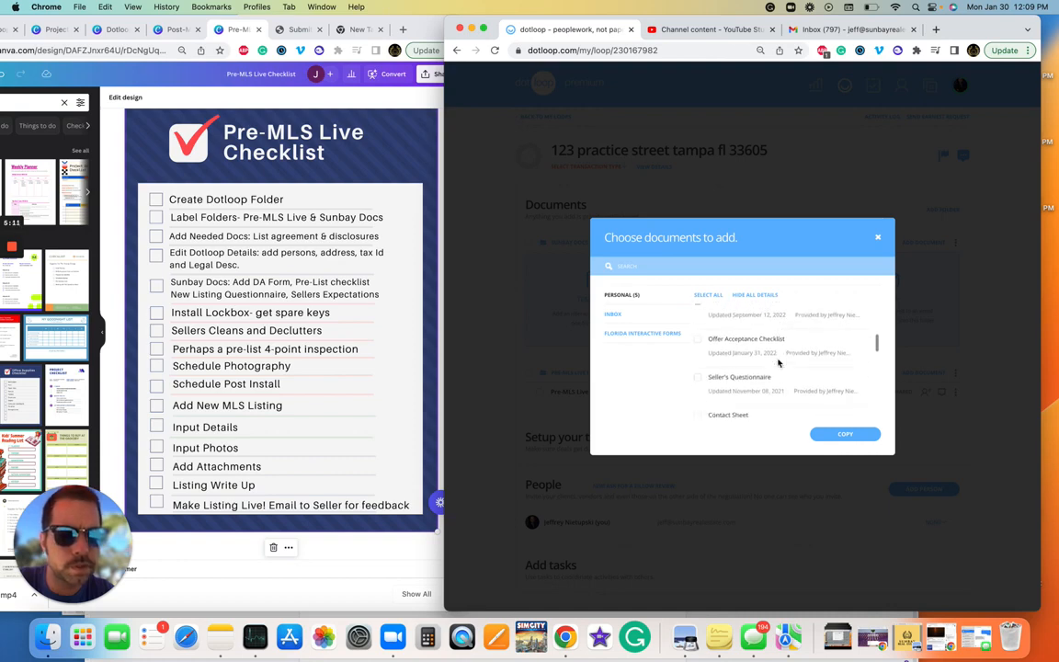
scroll(778, 363, down, 5)
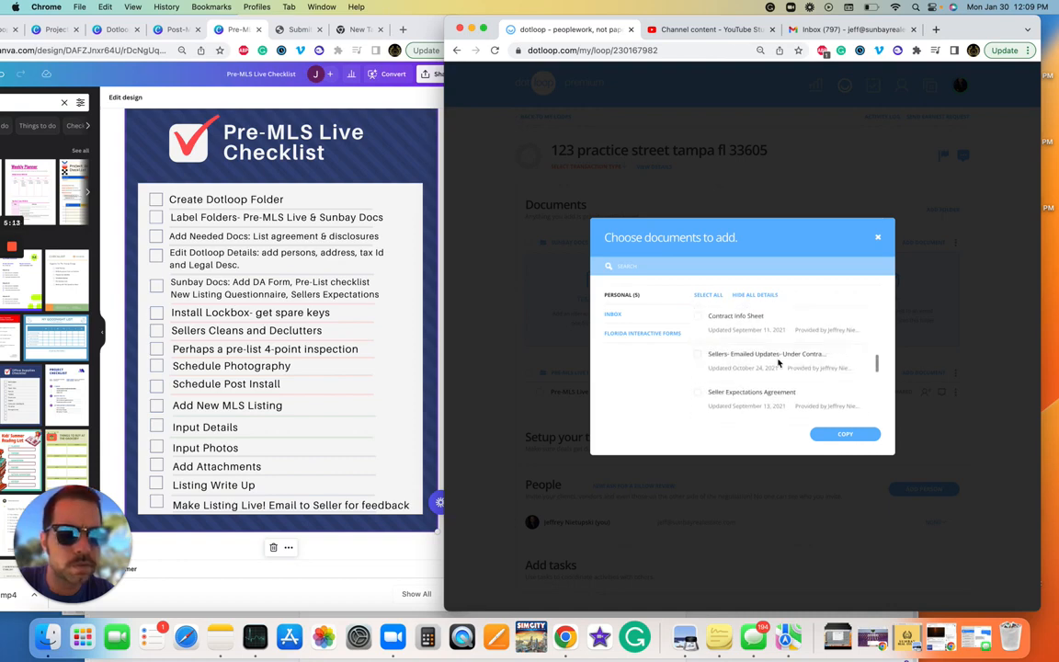
click(699, 373)
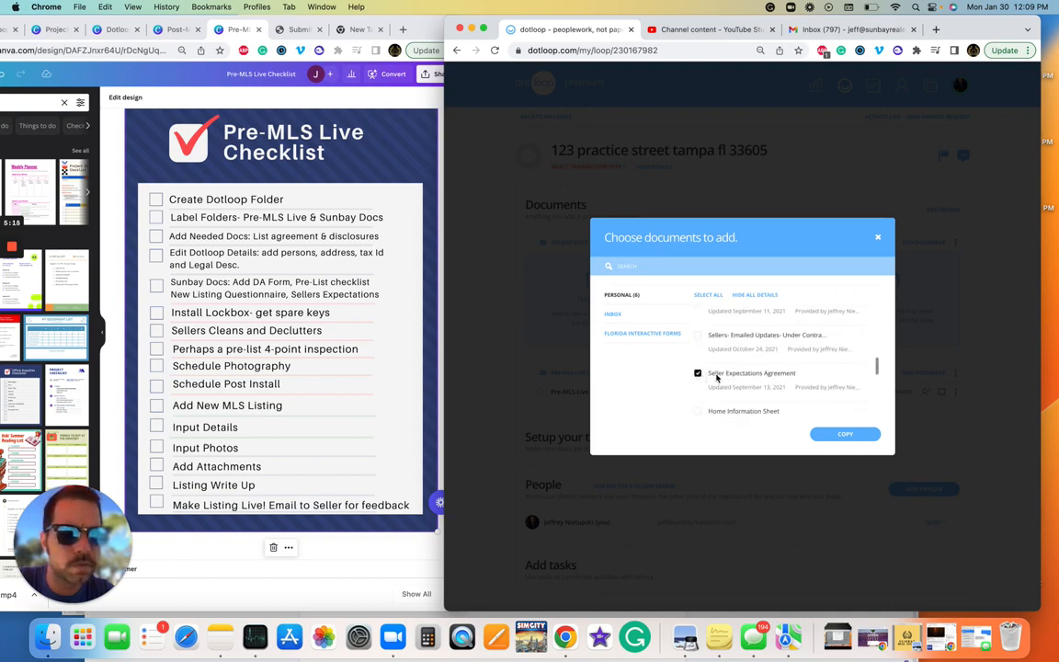
click(866, 435)
click(847, 472)
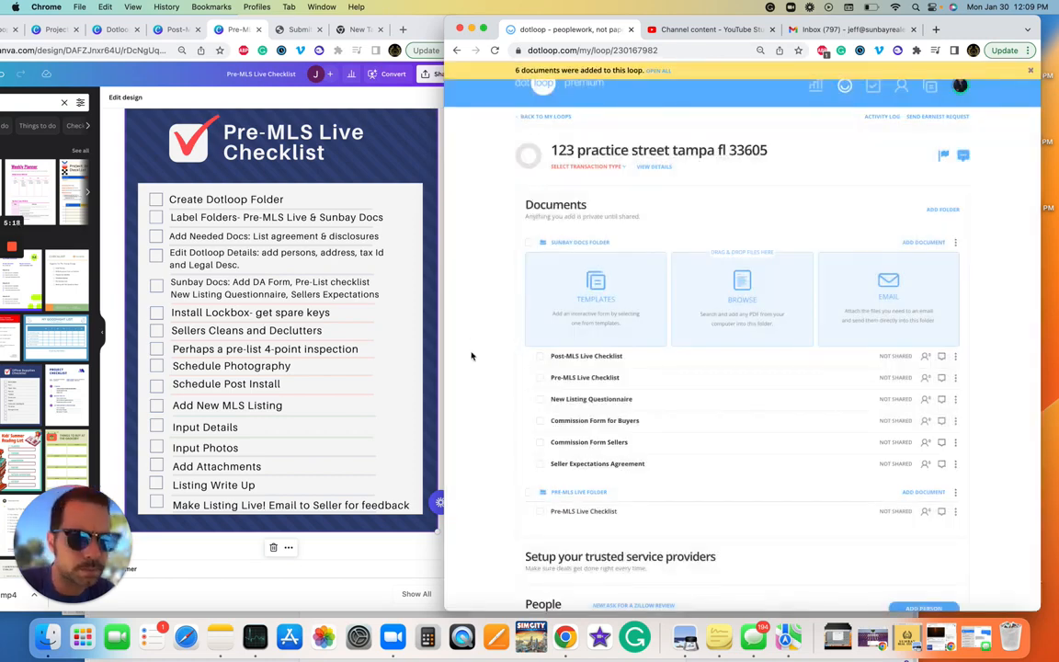
scroll(471, 356, down, 1)
Step: Browse the Post-MLS, Pre-MLS and Dotloop Contact Details designs in Canva, ending on Dotloop Contact Details
click(328, 291)
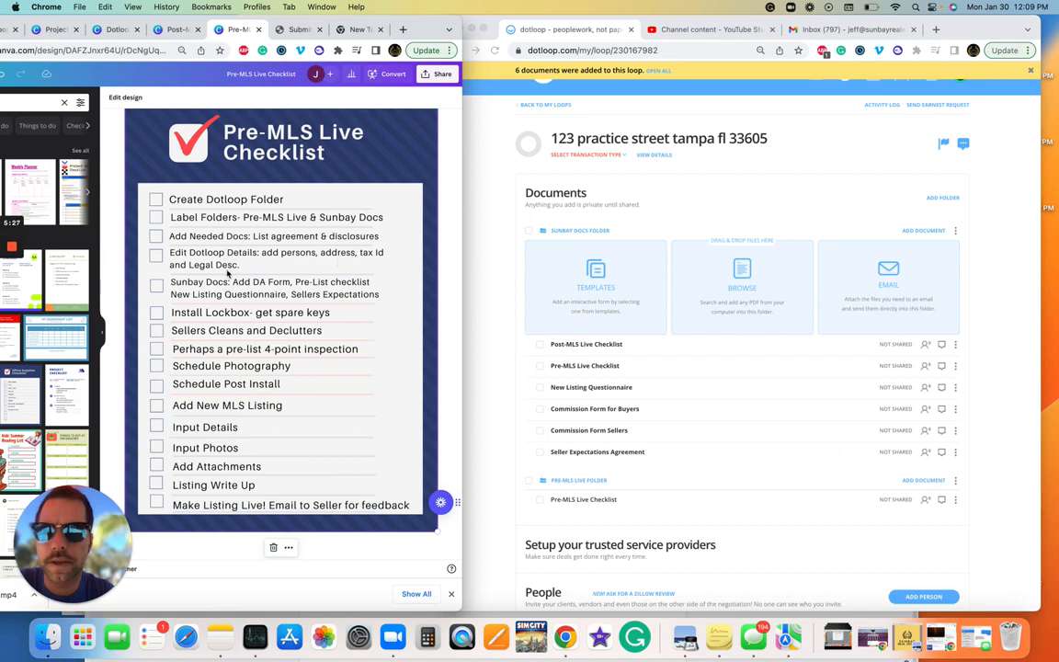
click(172, 29)
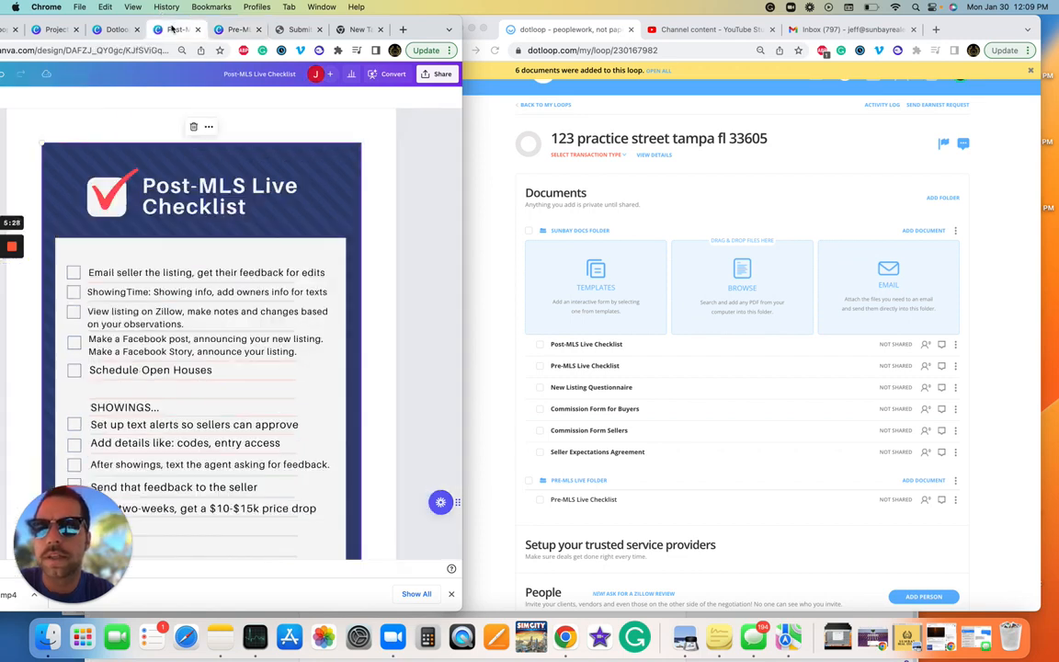
click(115, 31)
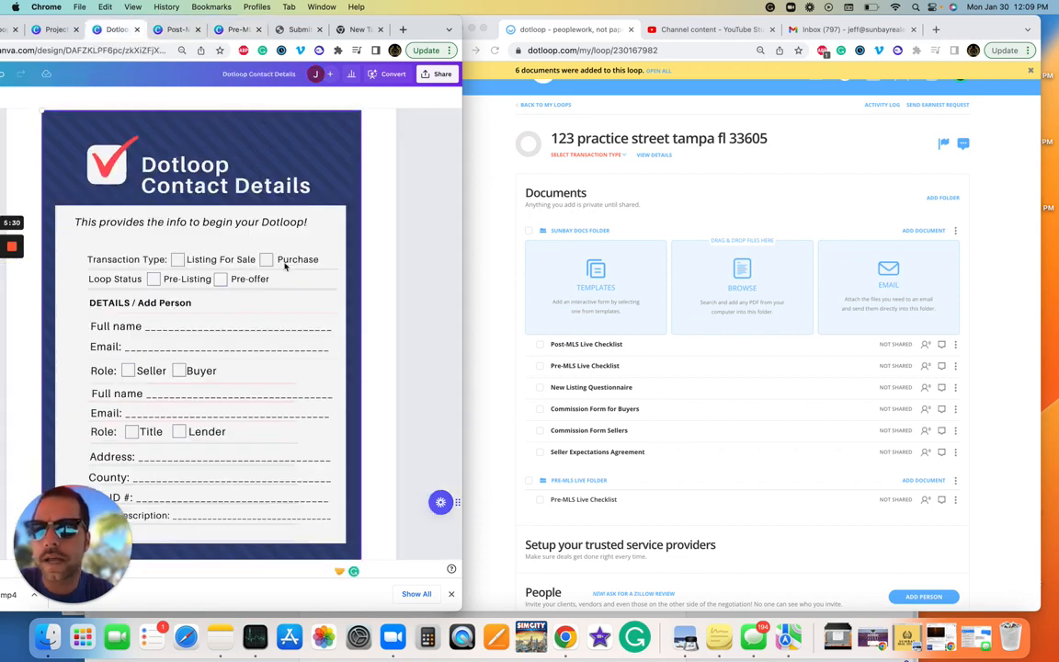
scroll(194, 331, down, 1)
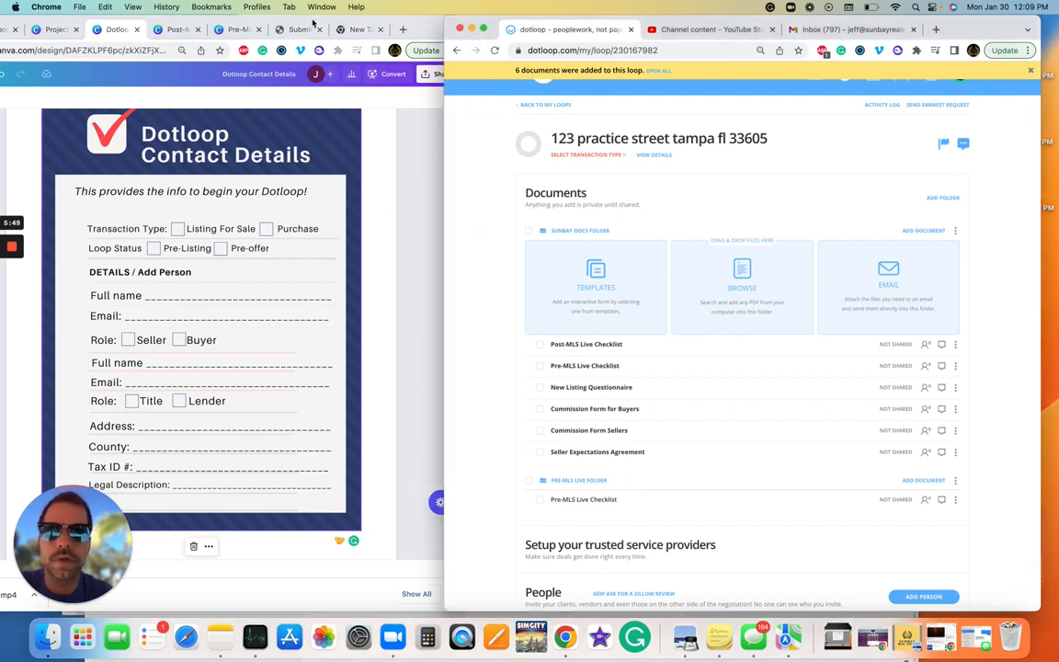
click(238, 29)
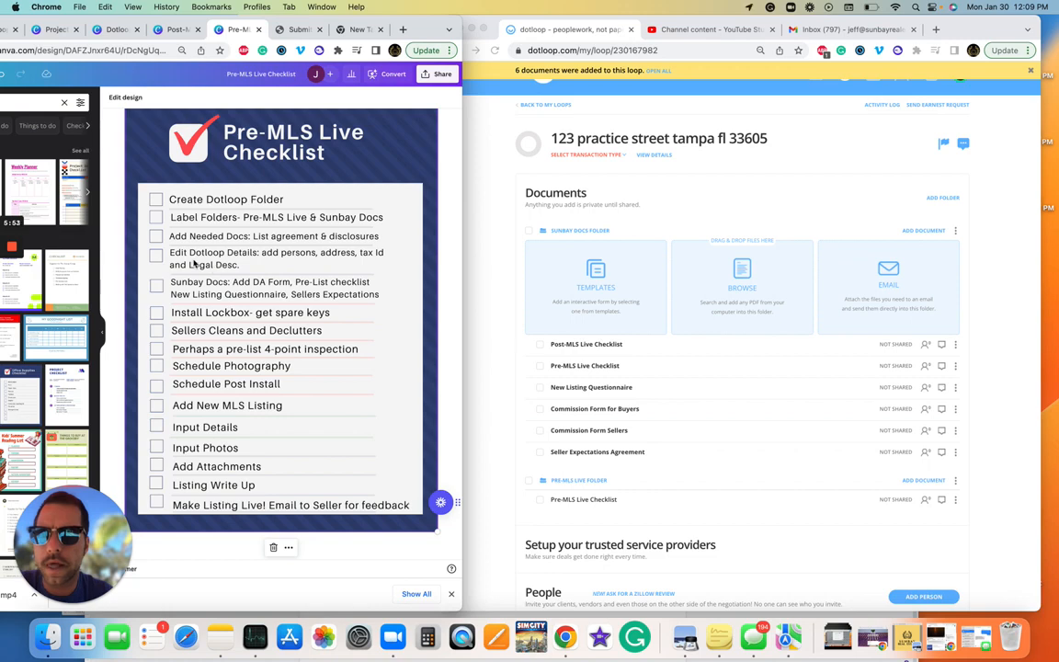
click(467, 217)
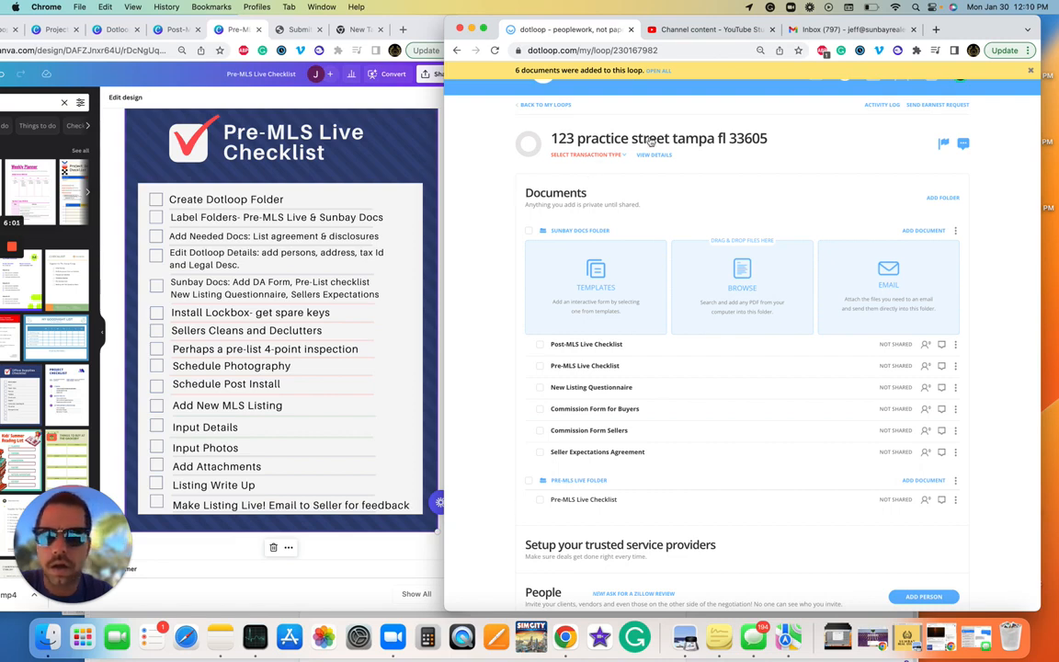
click(117, 34)
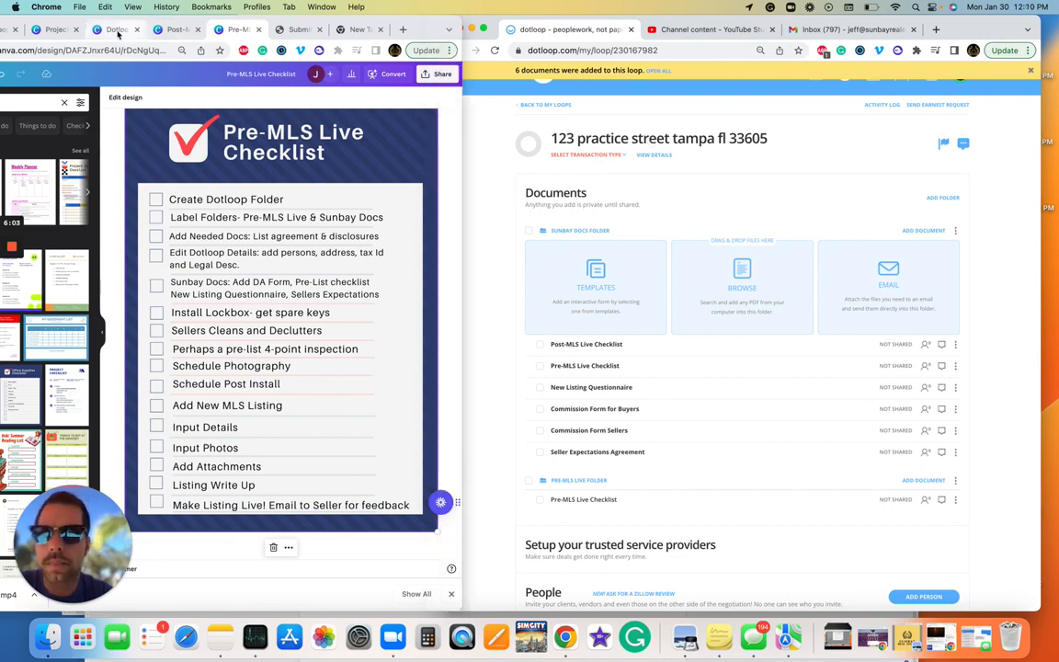
click(117, 32)
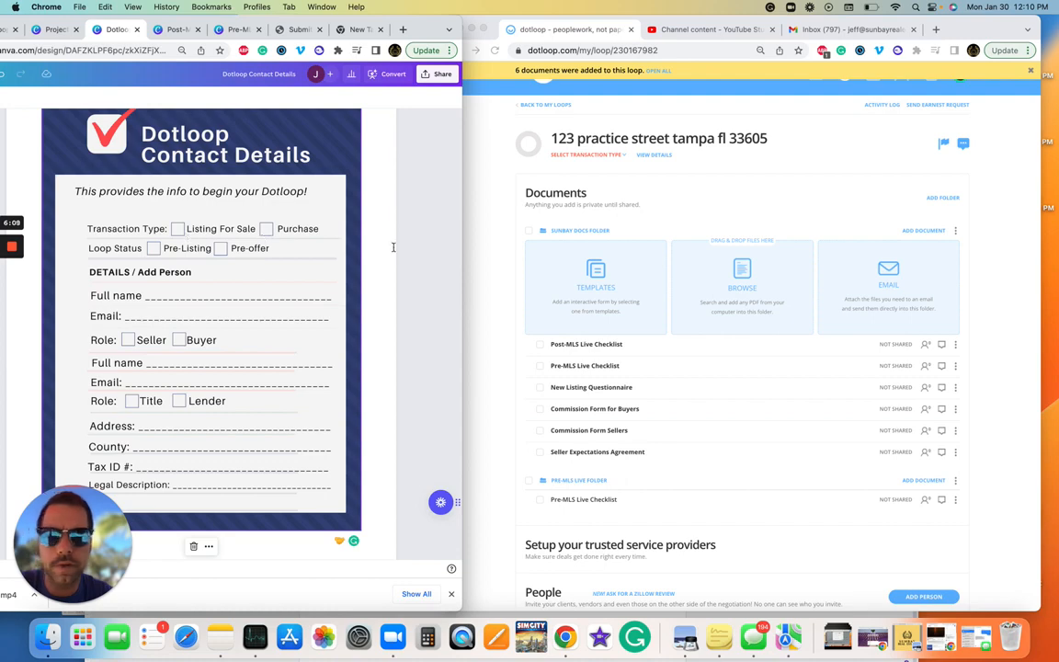
Step: Set transaction type to Listing for Sale and status to Pre-Listing, then view the loop details
click(552, 144)
click(602, 157)
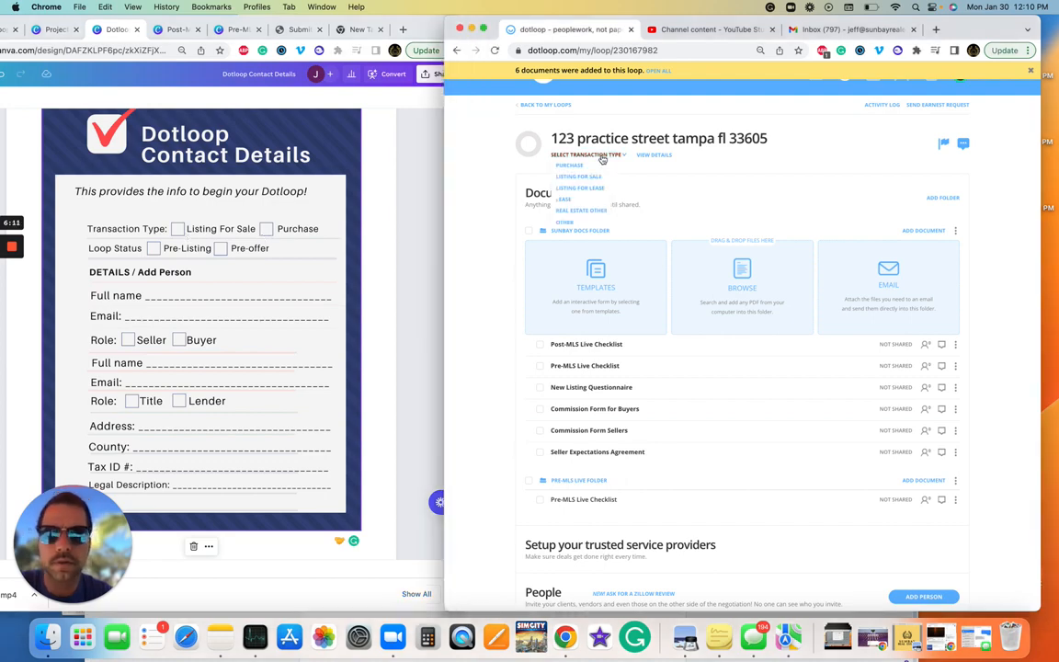
click(579, 176)
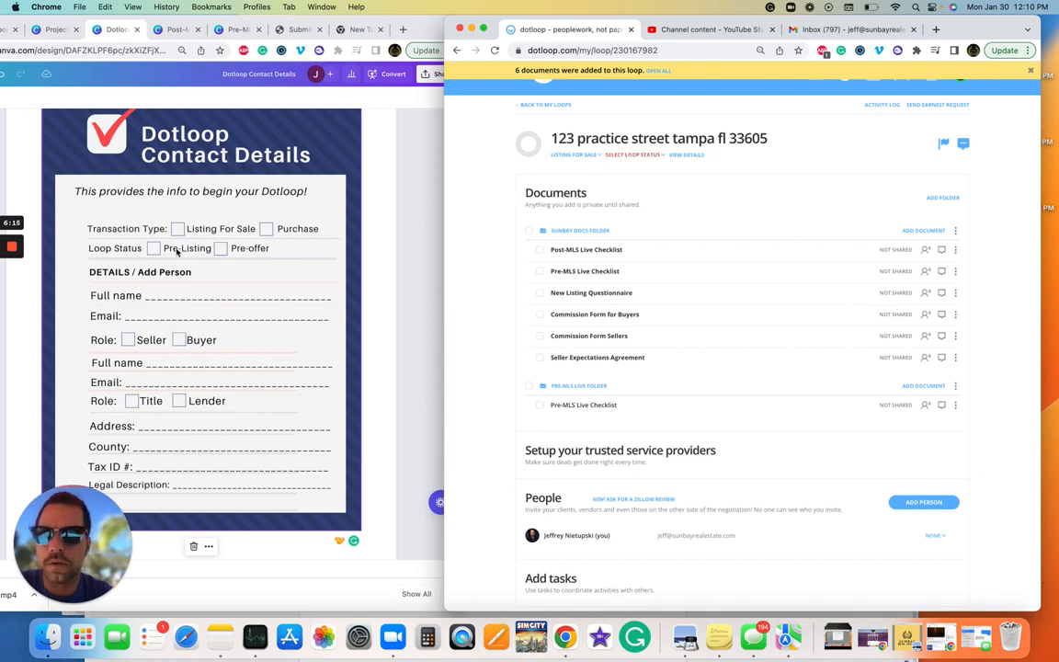
click(621, 156)
click(648, 168)
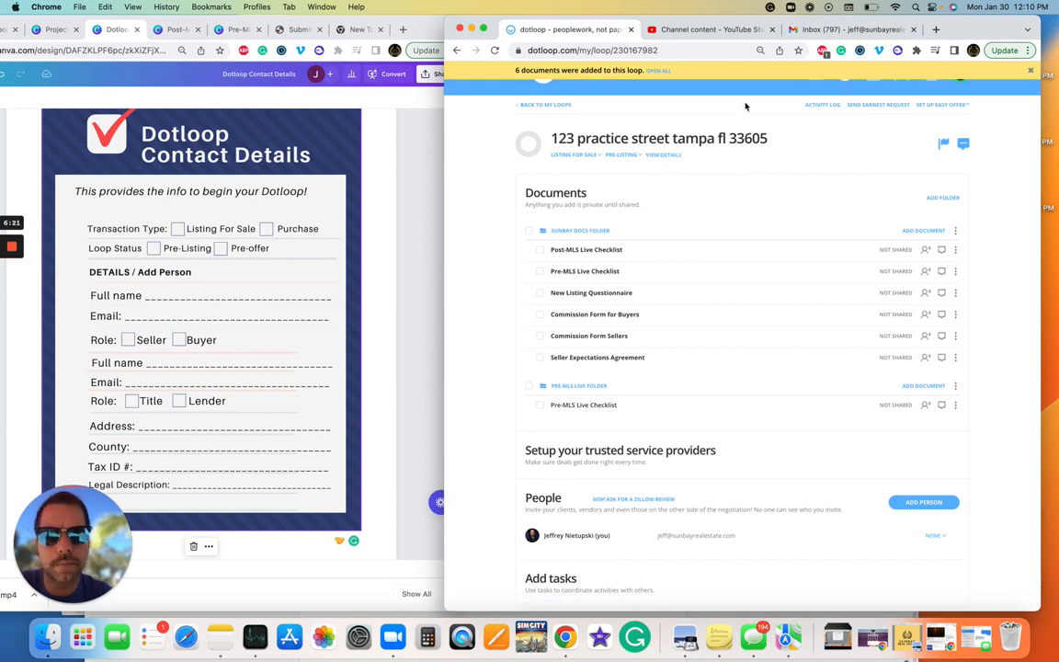
click(661, 155)
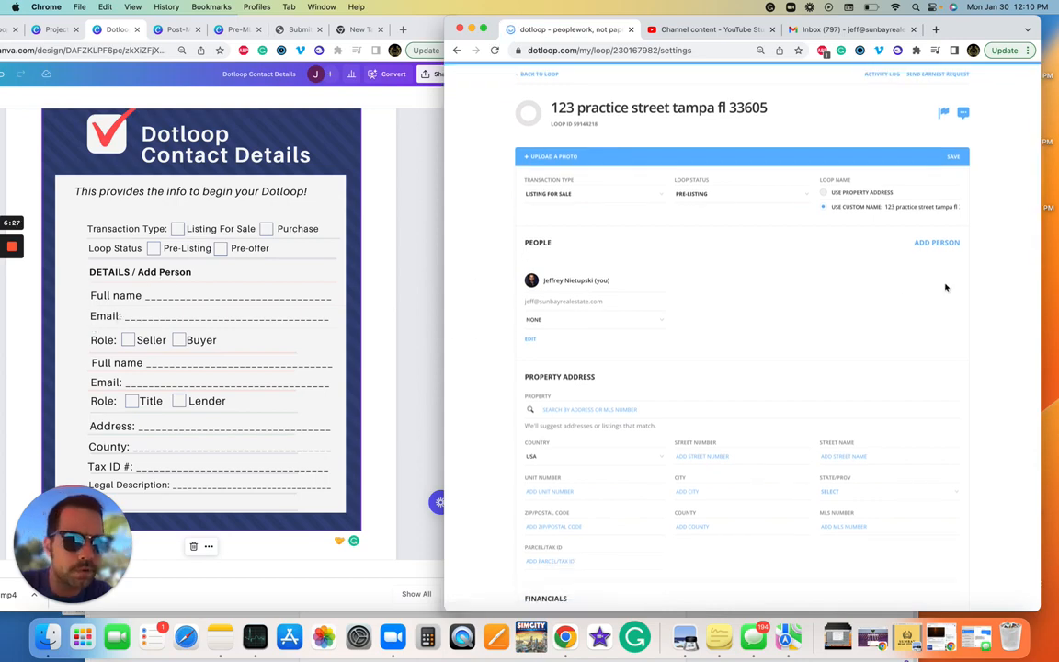
click(942, 242)
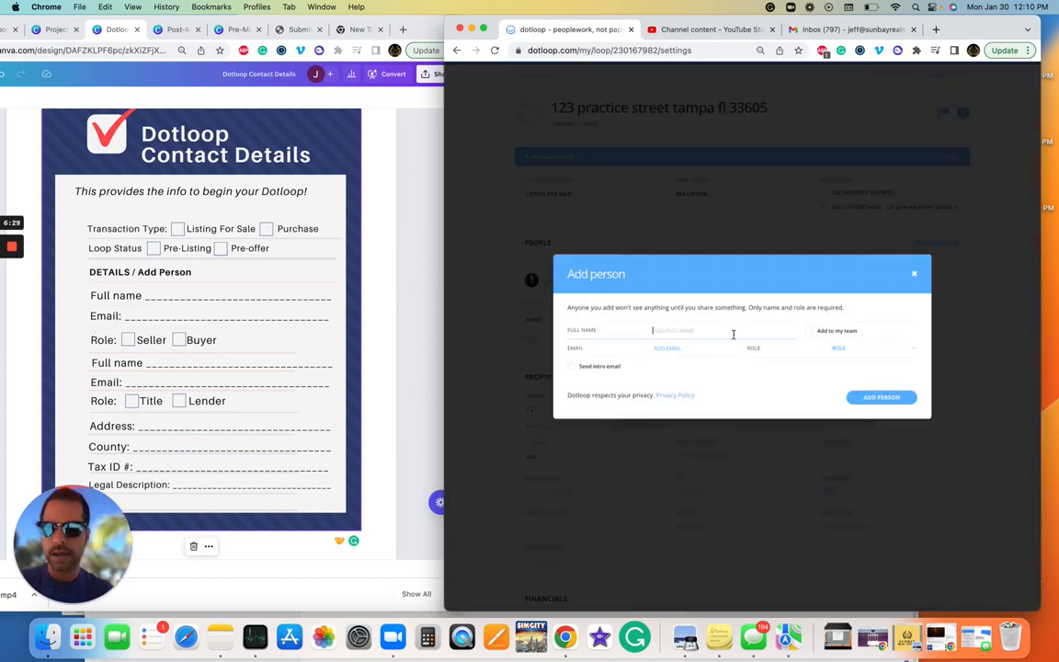
text(first last)
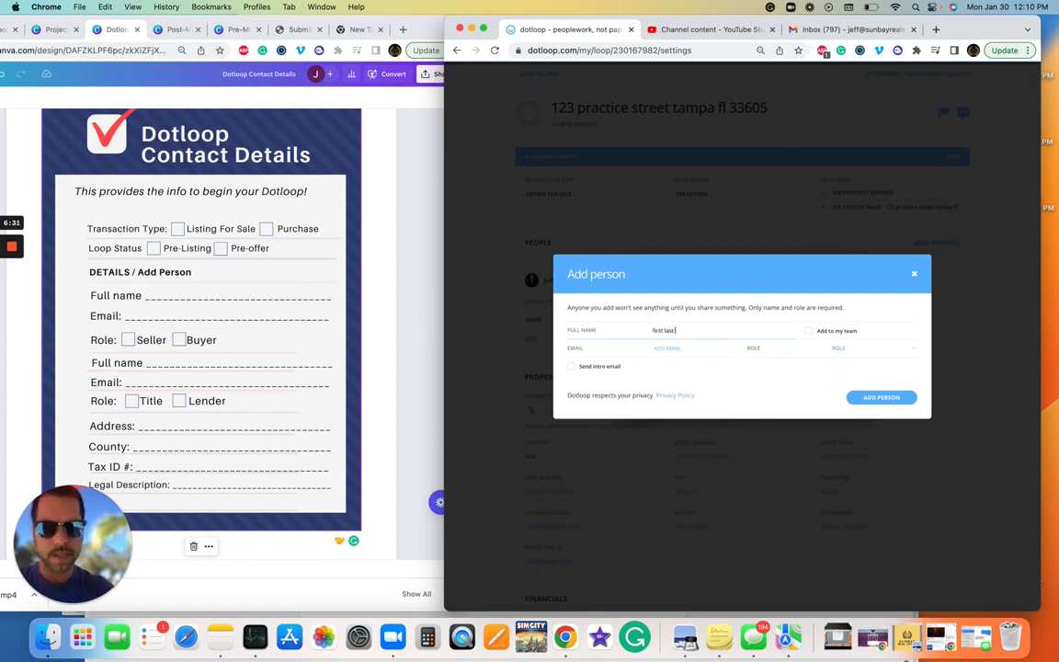
click(680, 348)
text(adadaad)
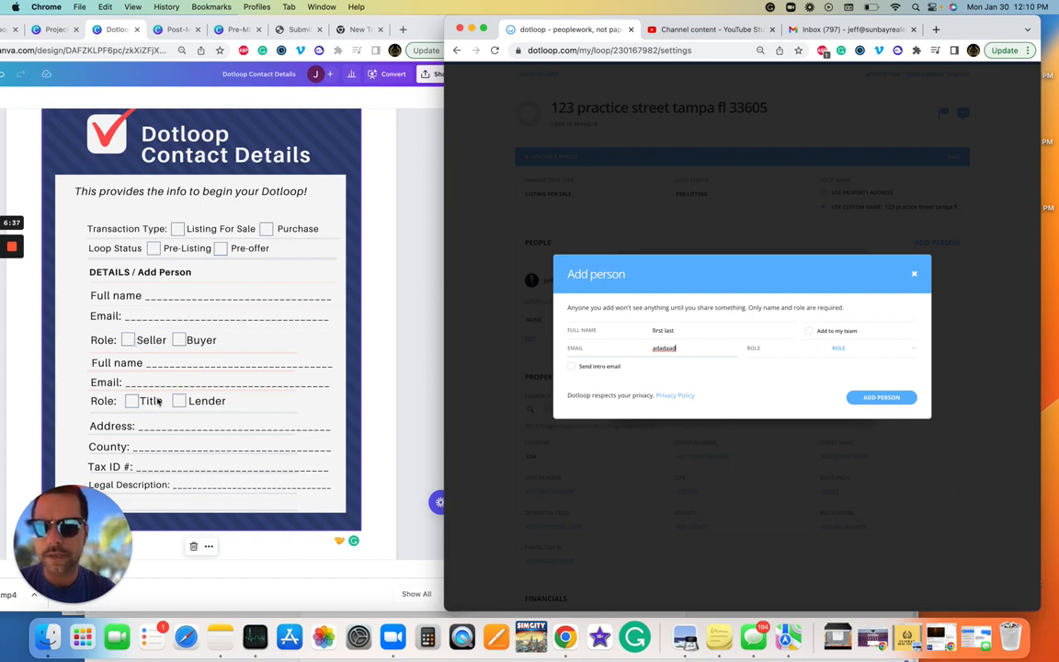
click(853, 349)
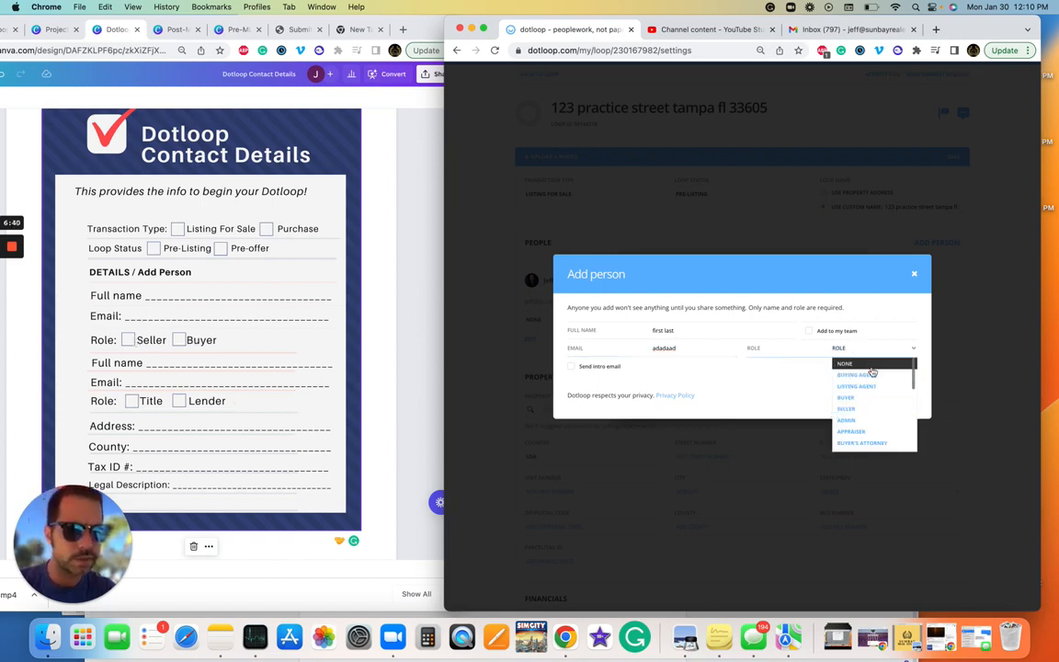
click(915, 273)
click(352, 264)
scroll(294, 313, down, 1)
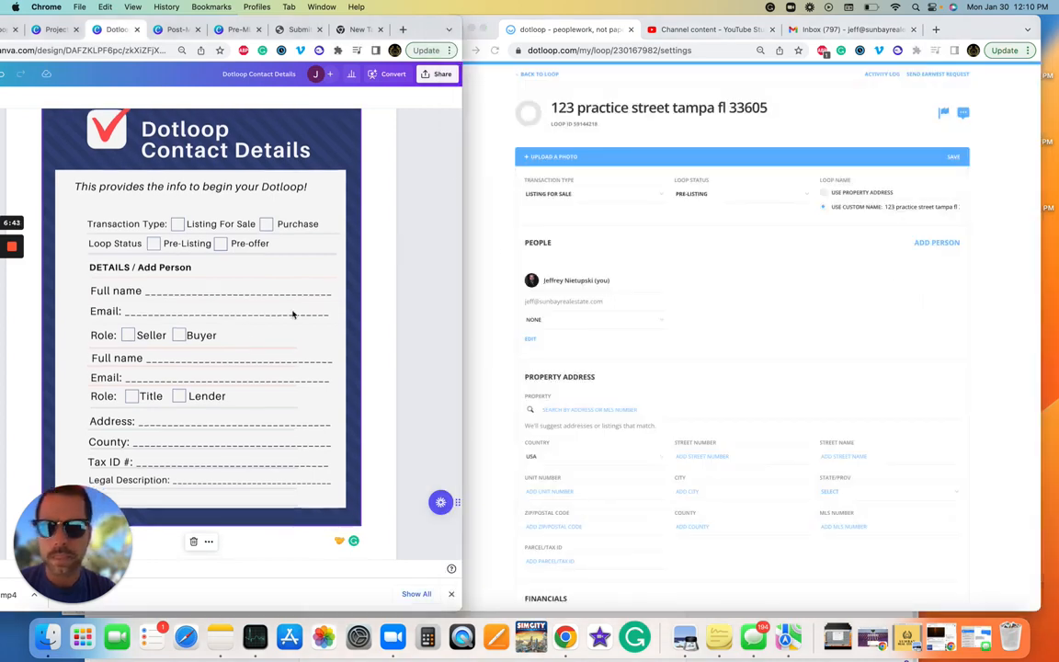
click(952, 157)
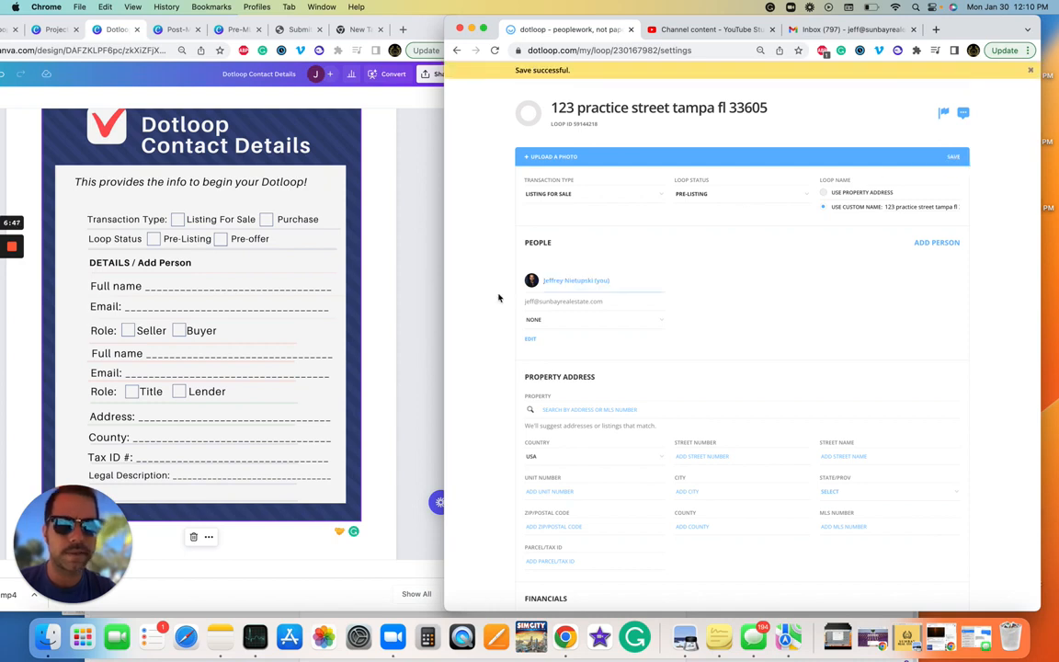
scroll(480, 326, down, 2)
scroll(479, 326, down, 2)
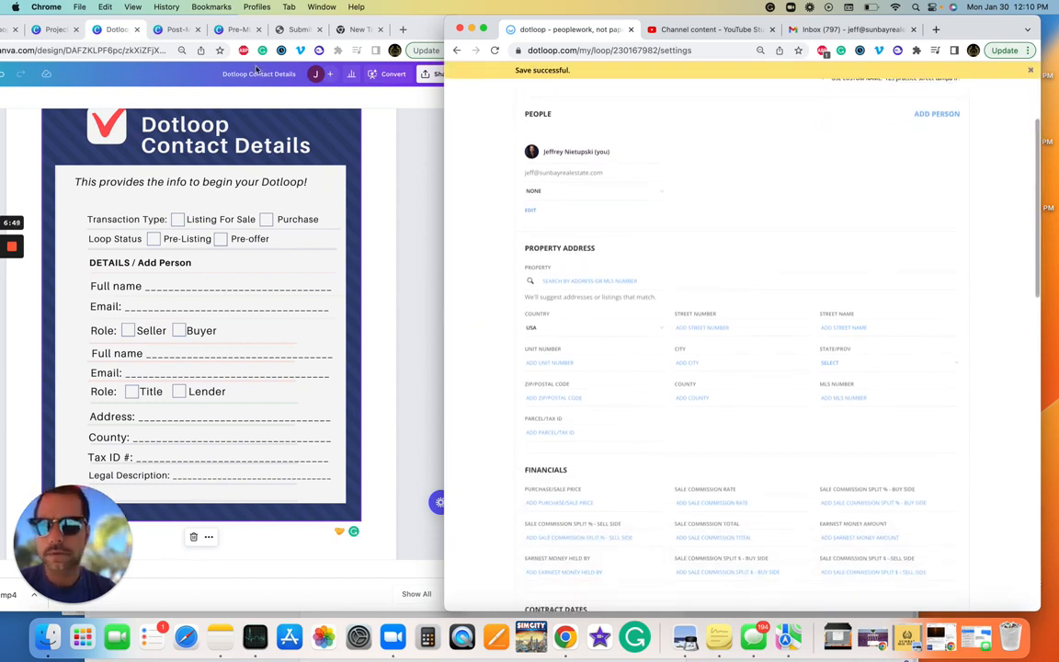
scroll(173, 381, down, 1)
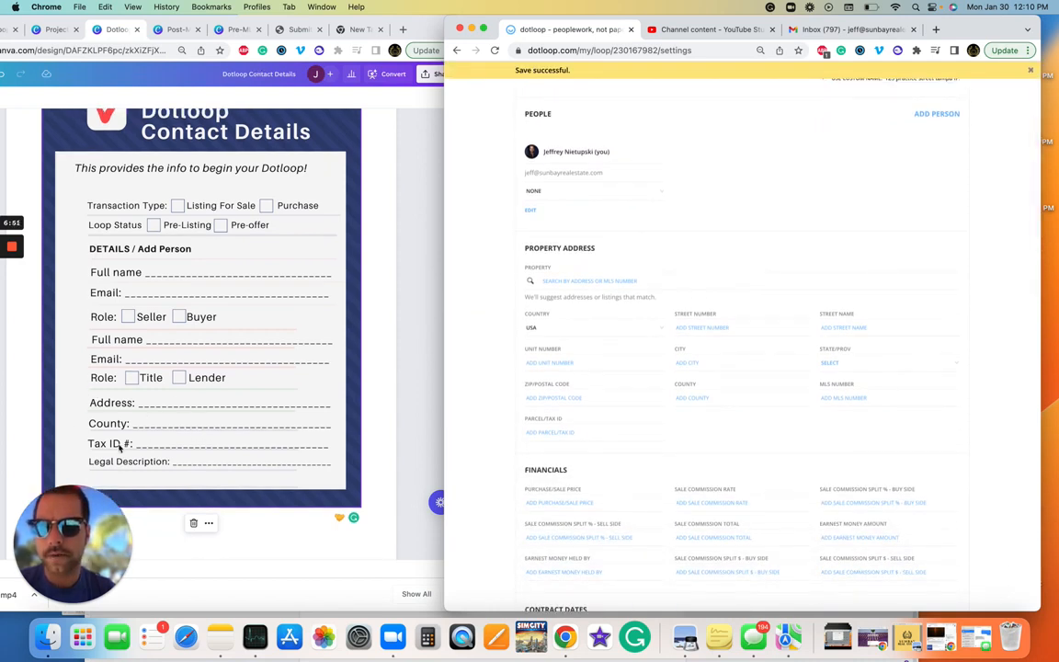
scroll(515, 294, down, 1)
click(574, 248)
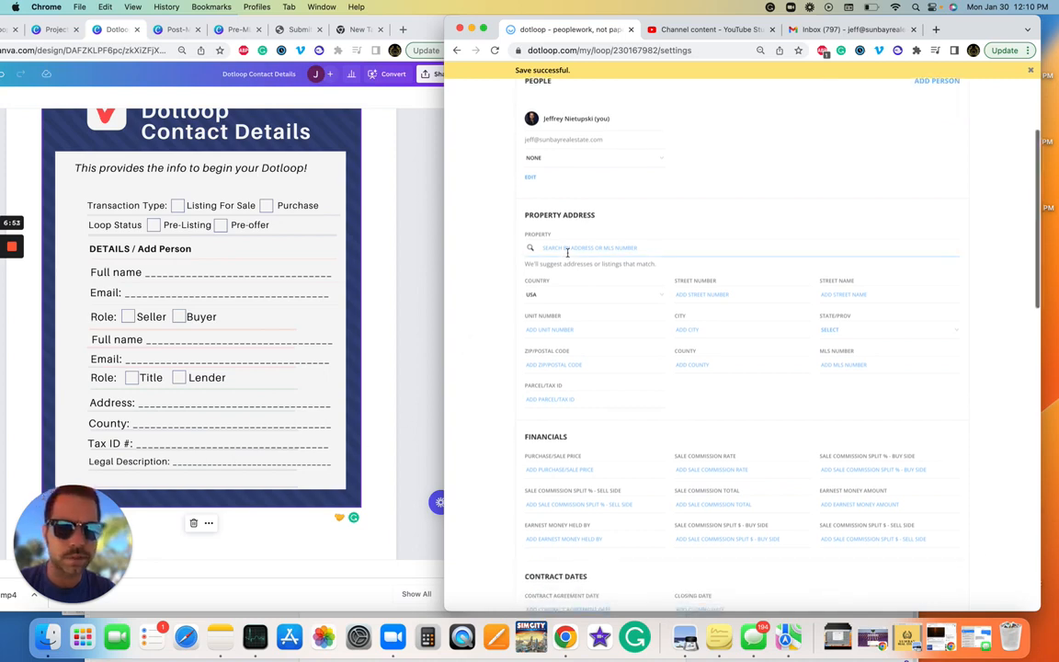
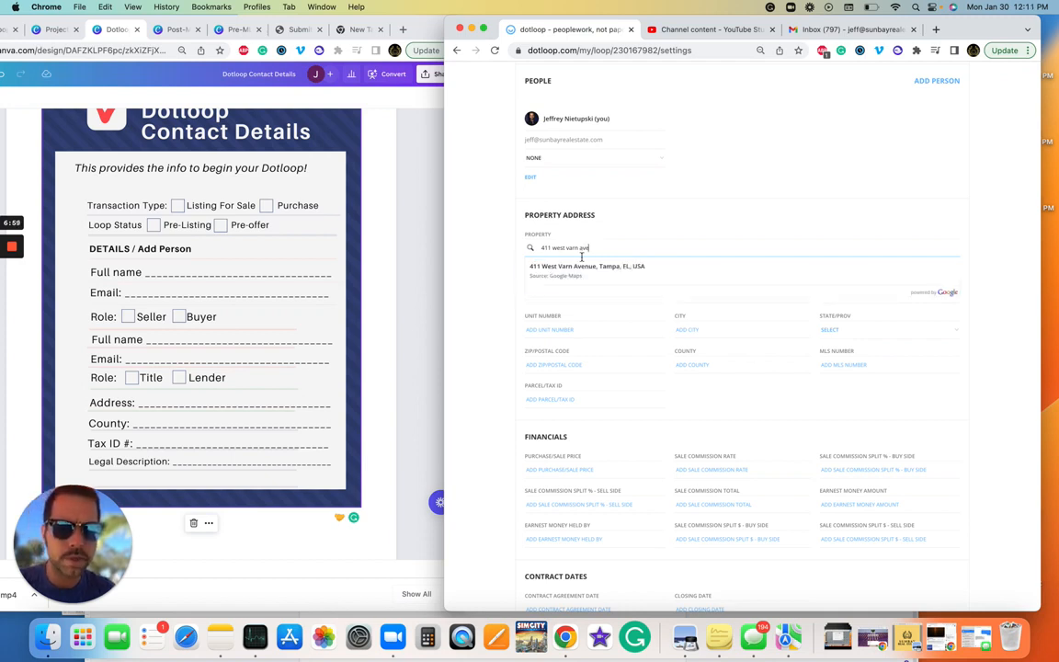
click(472, 264)
Step: Go through the street number, state, ZIP, county, parcel and legal description fields, then save
scroll(758, 267, down, 1)
click(759, 268)
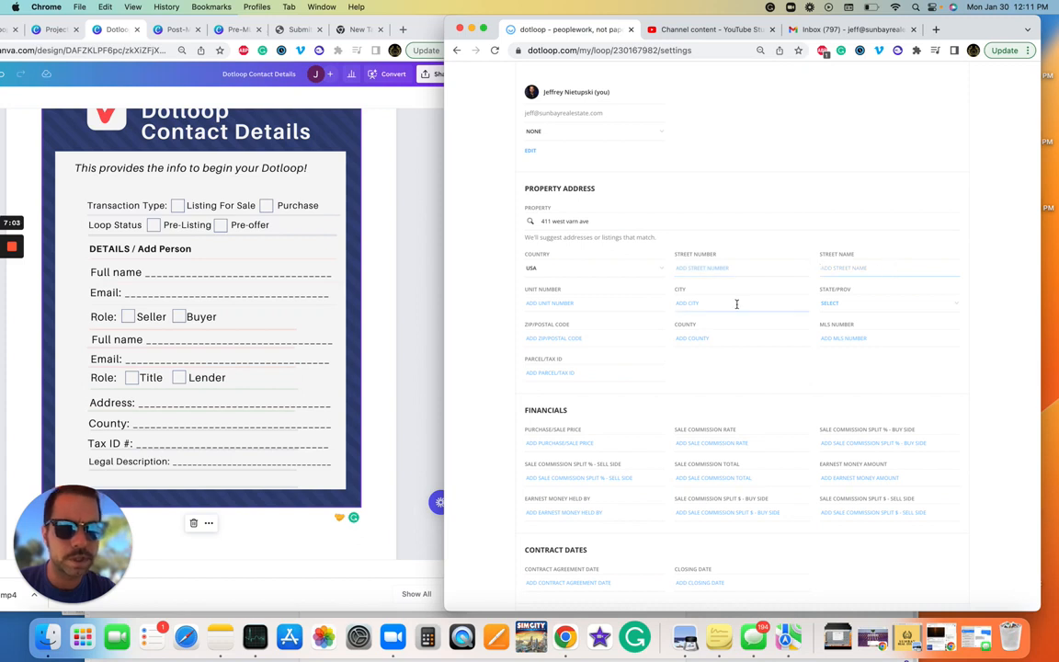
click(884, 303)
click(617, 338)
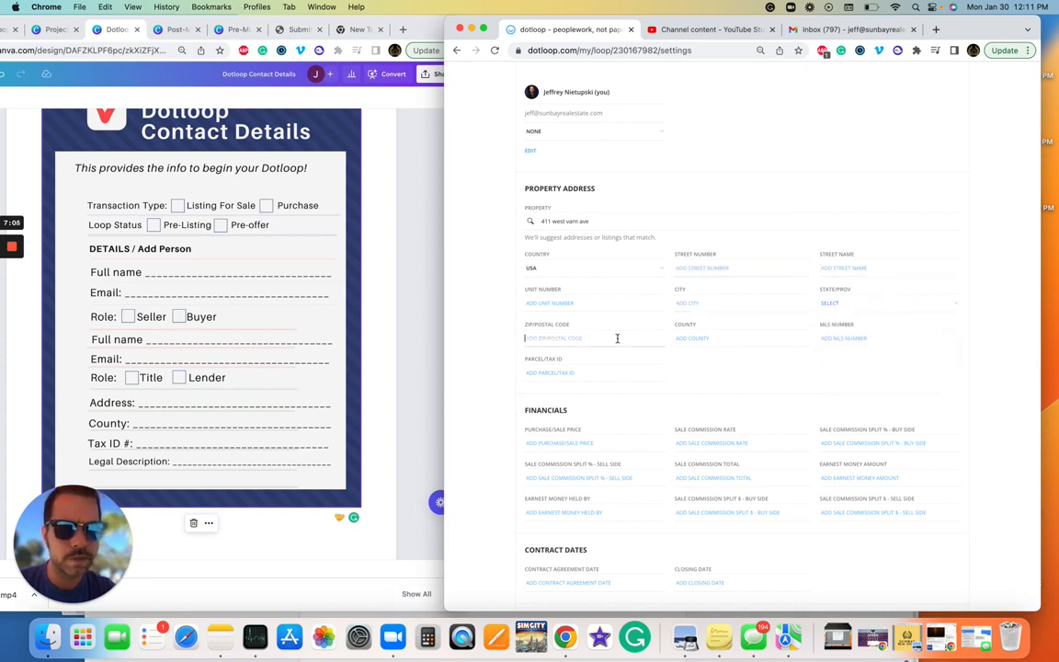
click(730, 338)
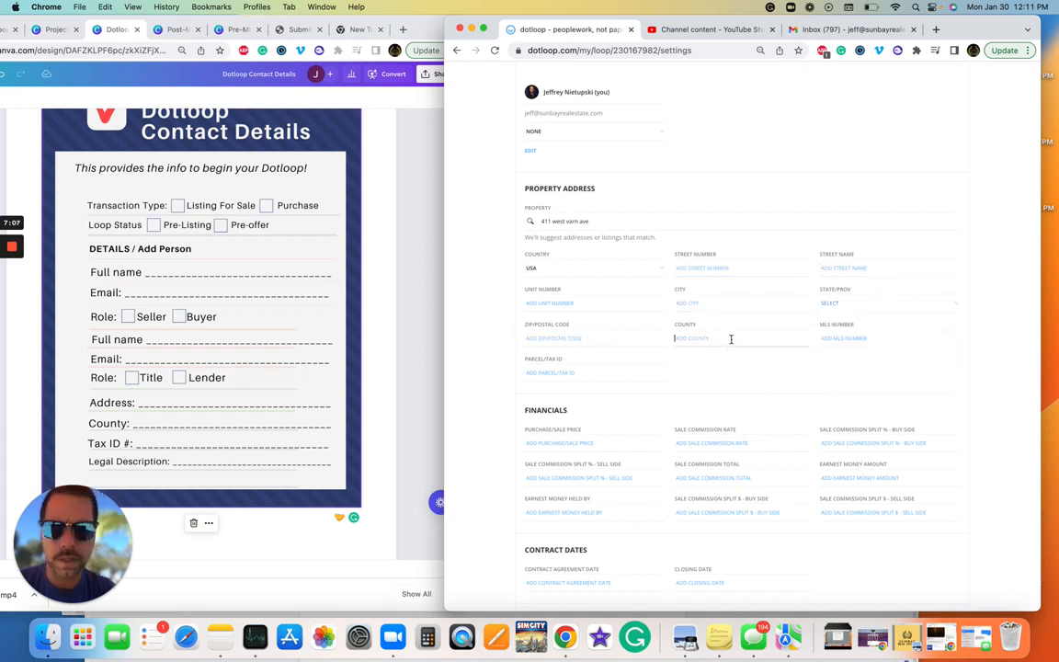
click(570, 372)
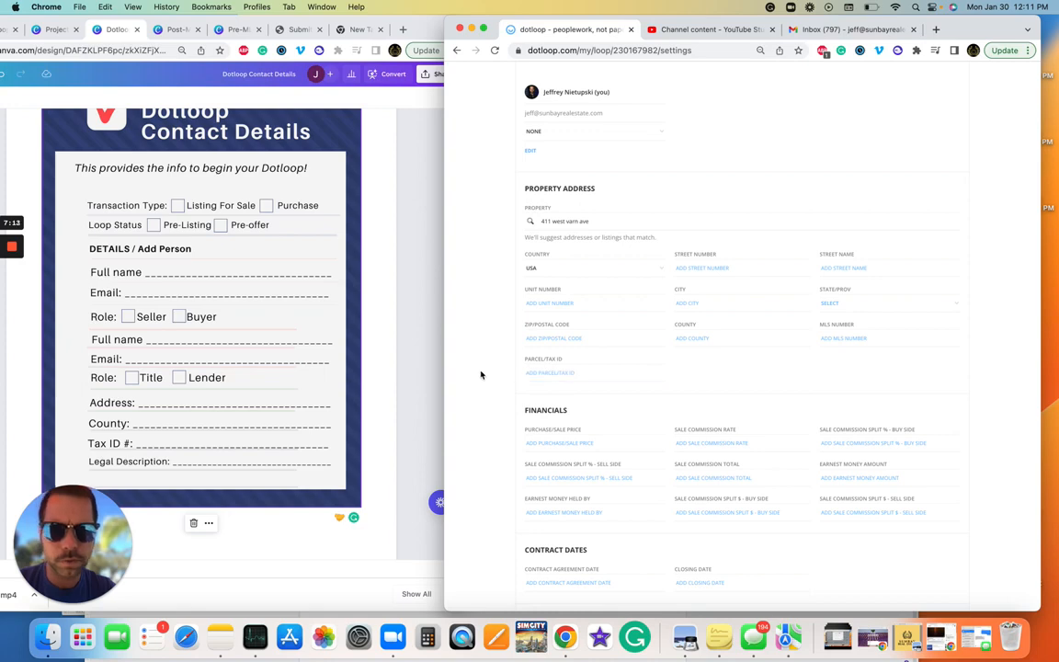
scroll(481, 373, down, 15)
click(744, 218)
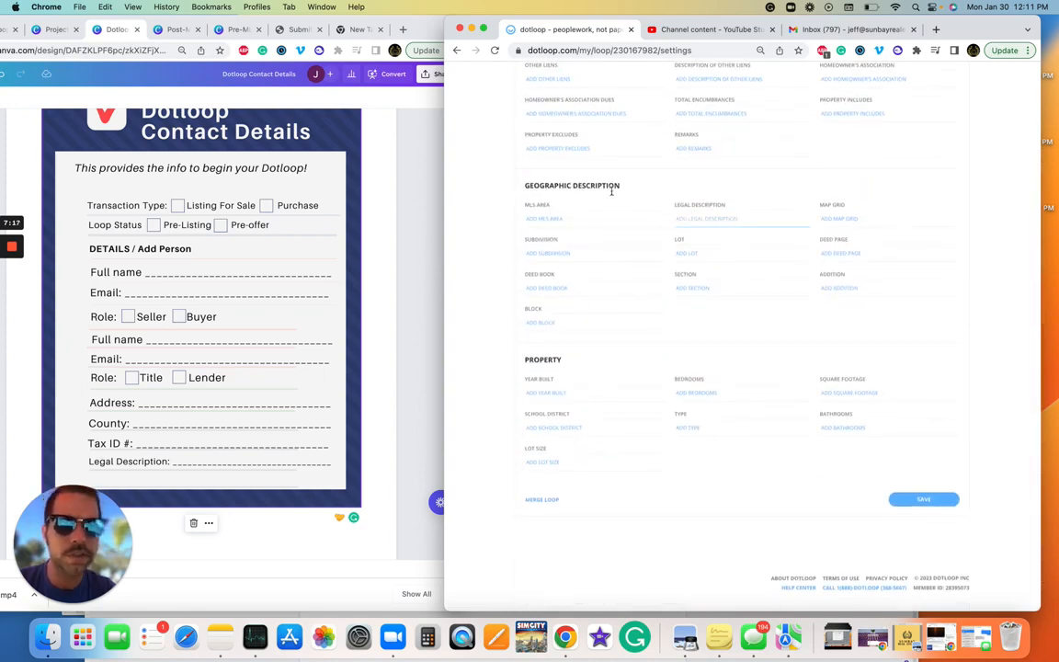
click(924, 500)
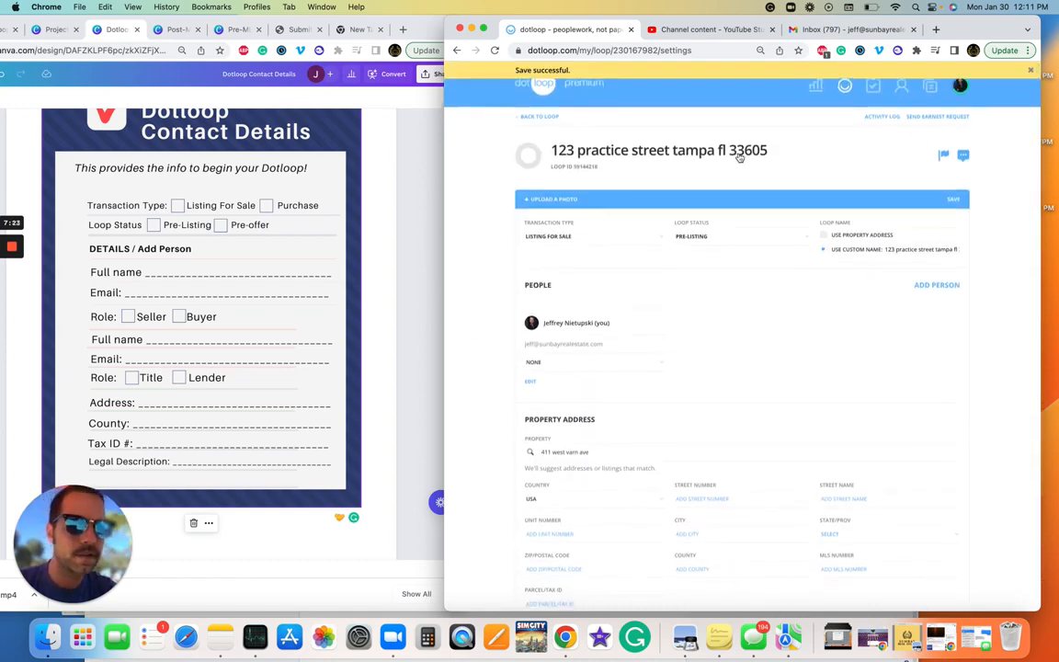
Step: Go back to the 123 practice street loop overview with Canva's Pre-MLS Live Checklist design alongside
click(555, 120)
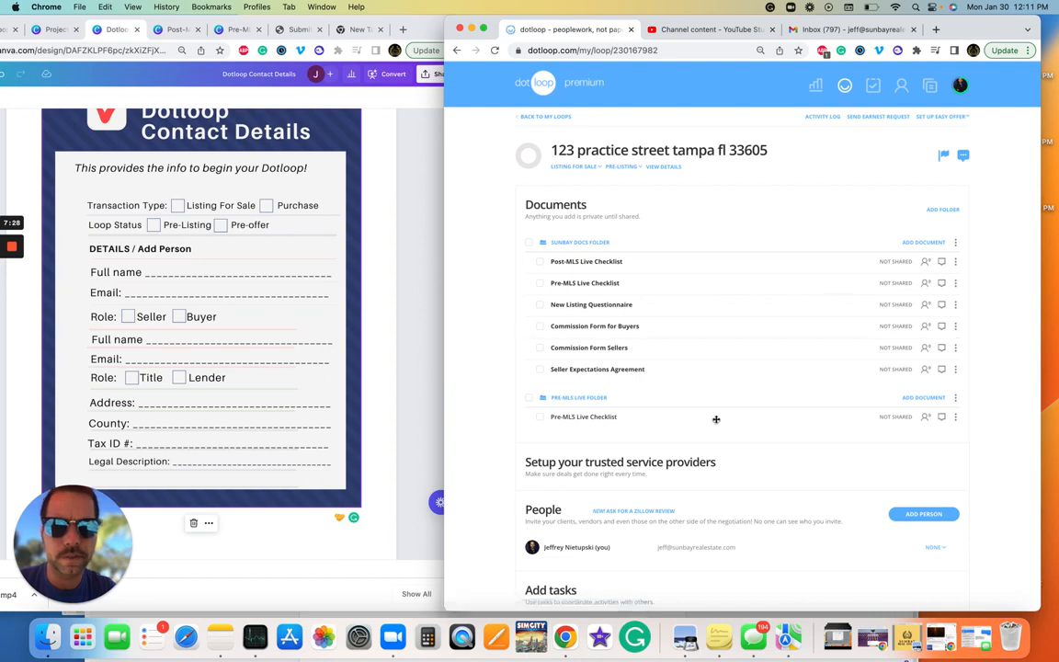
click(333, 214)
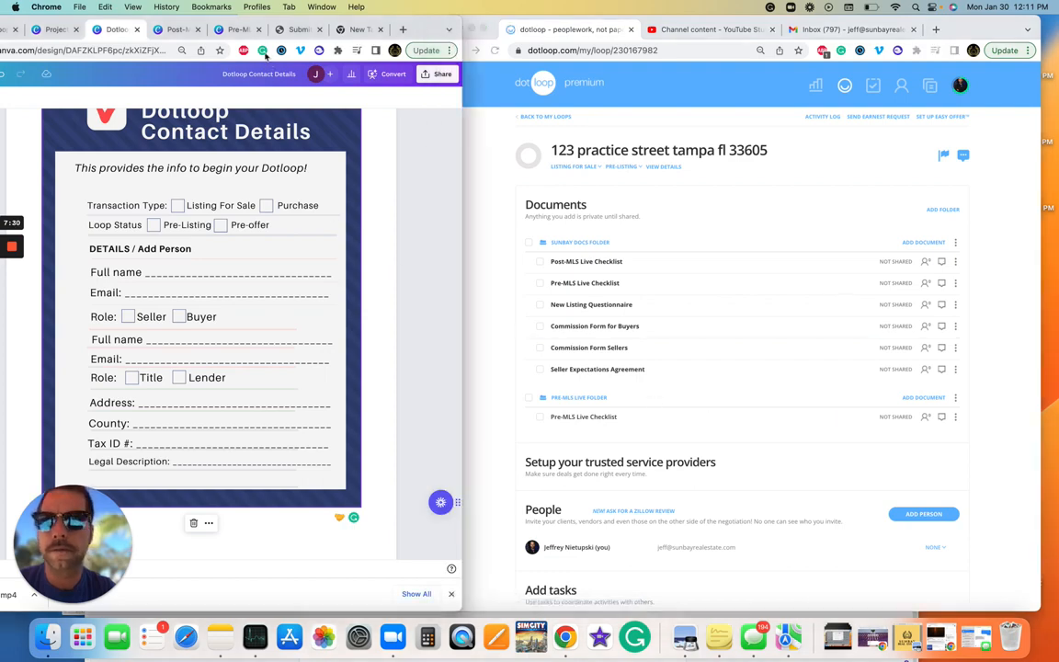
click(243, 31)
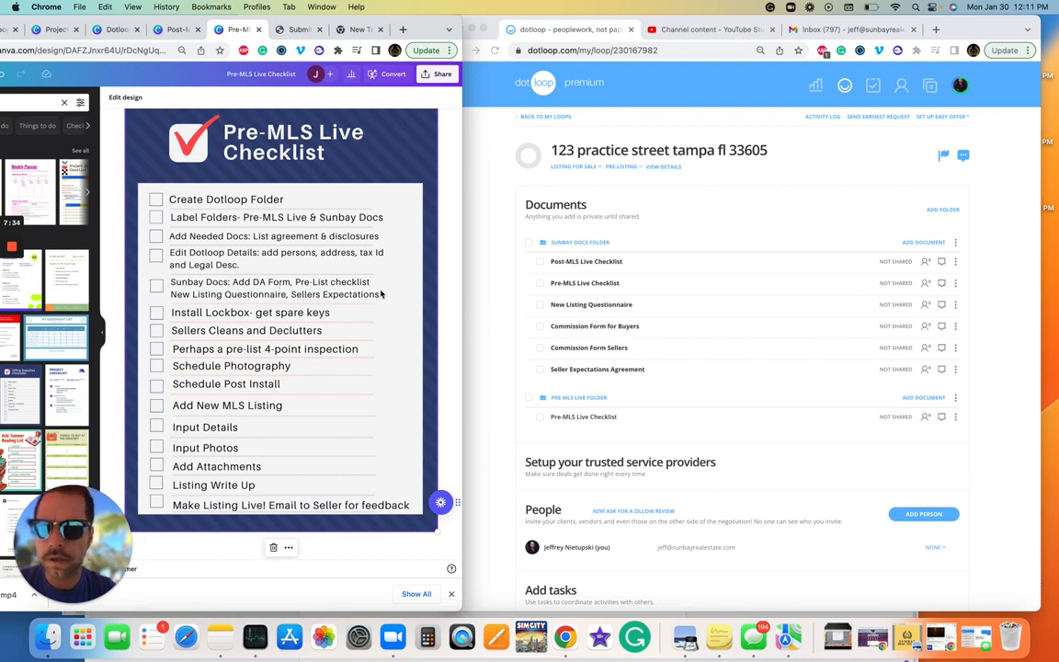
click(487, 184)
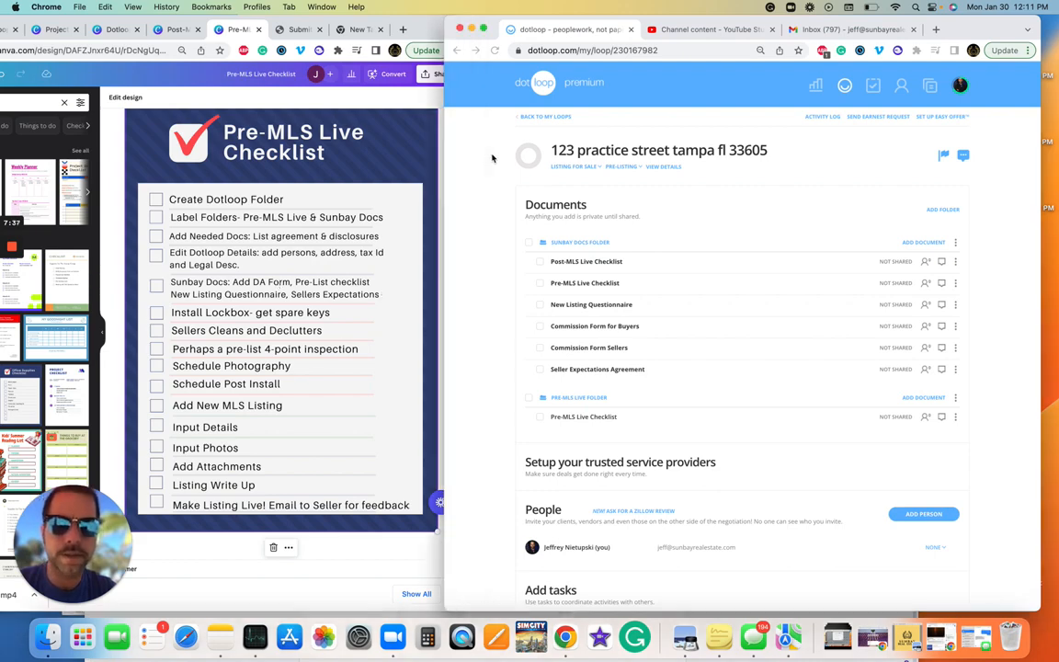